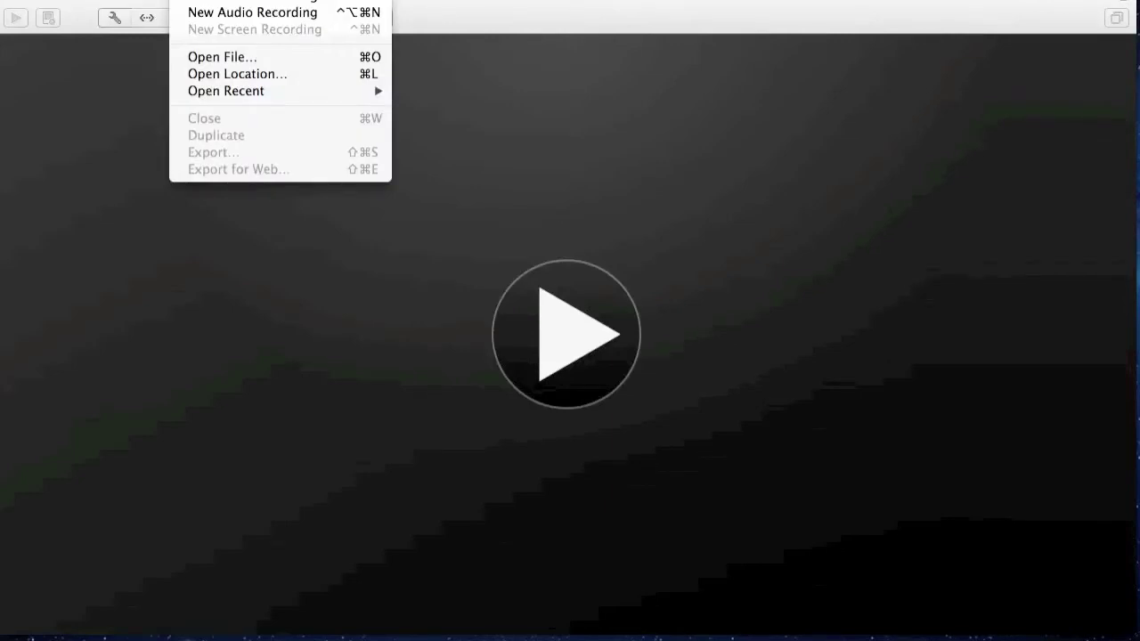
- Dismiss the stray QuickTime menu and start a new virtual machine from the File menu
{"action": "left_click", "coordinate": [436, 34]}
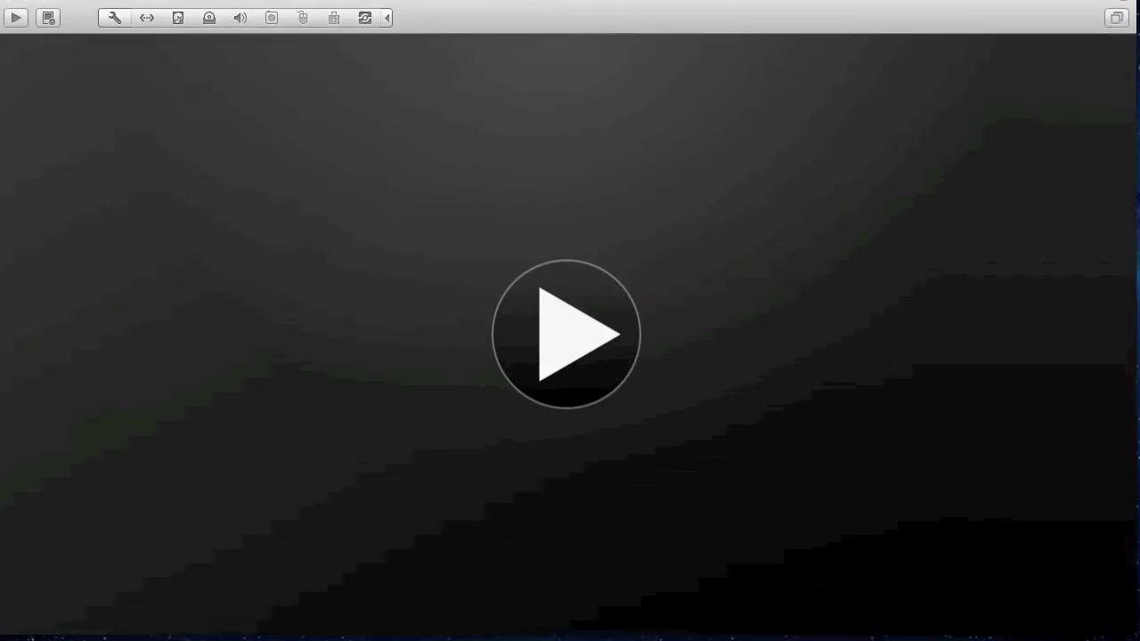
{"action": "left_click", "coordinate": [181, 0]}
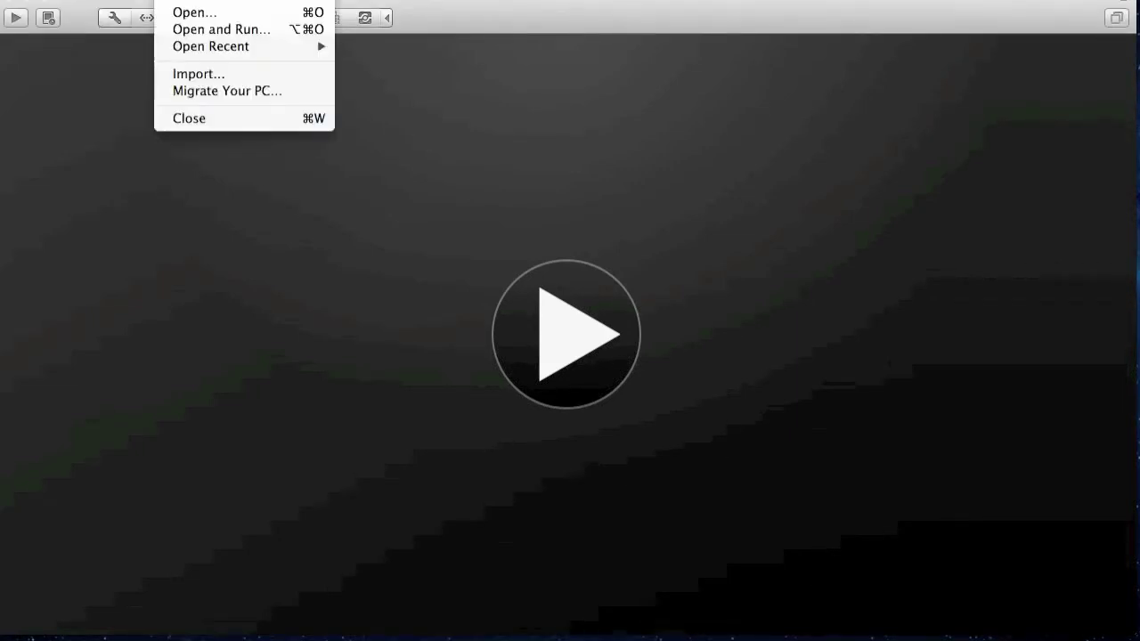
{"action": "left_click", "coordinate": [181, 1]}
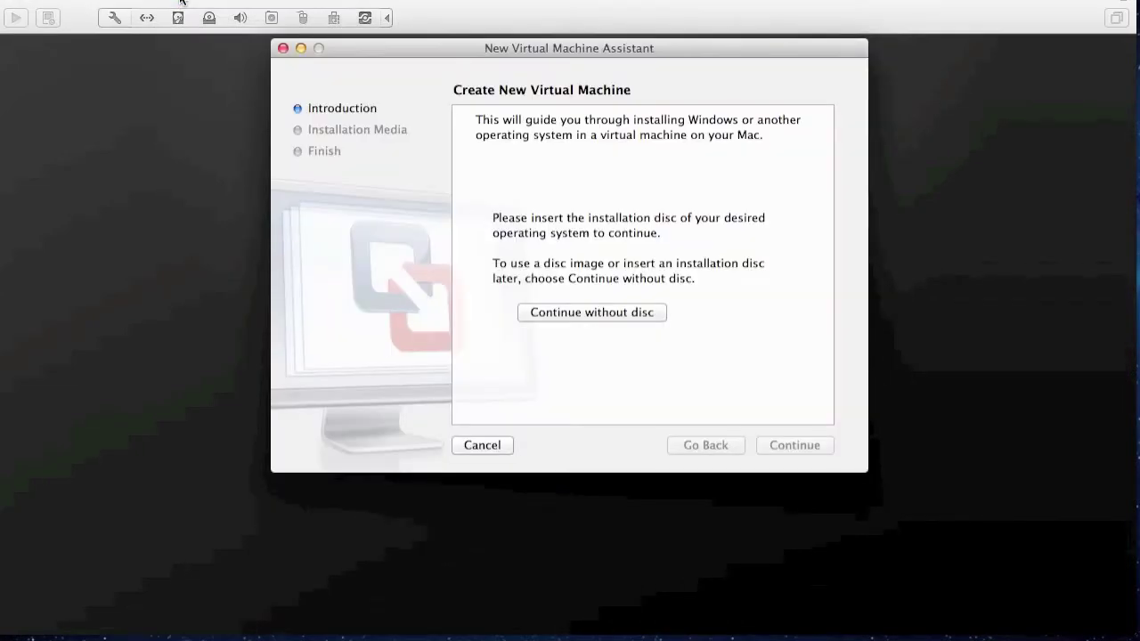
- Continue without a disc and pick en-gb_windows_8_x86_dvd_915479.iso from NO NAME's Windows 8 folder
{"action": "left_click", "coordinate": [600, 313]}
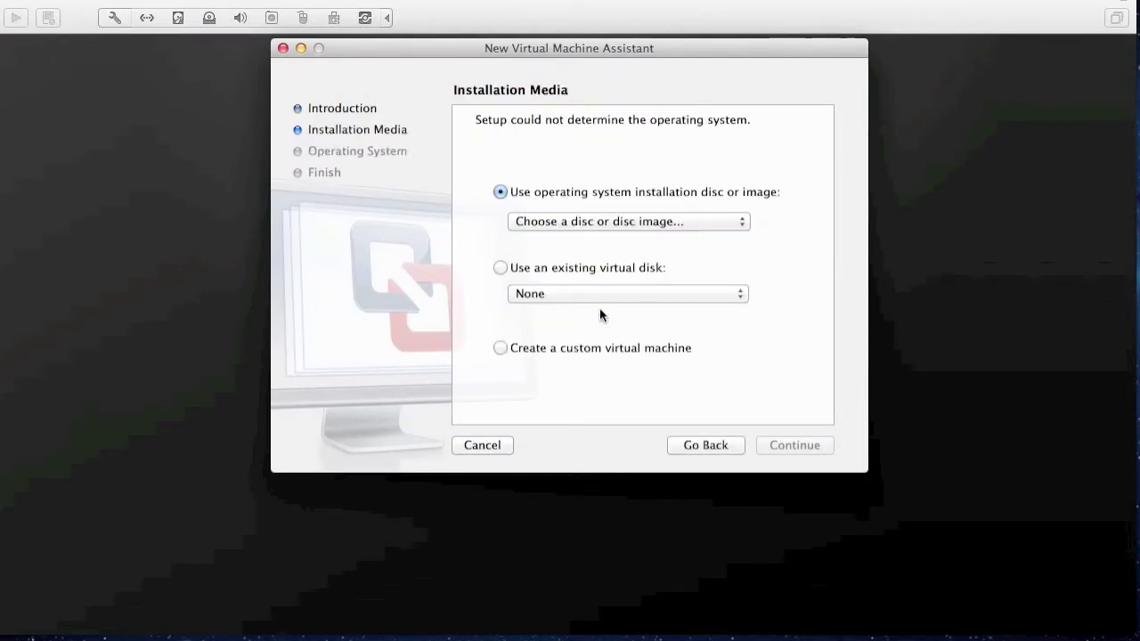
{"action": "left_click", "coordinate": [595, 225]}
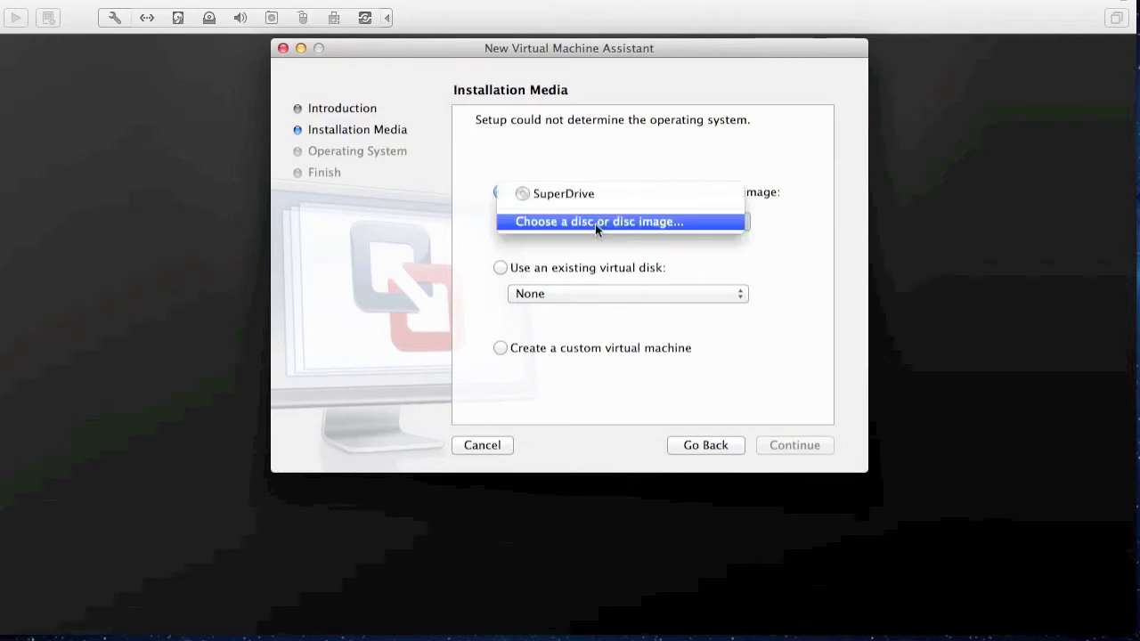
{"action": "left_click", "coordinate": [595, 224]}
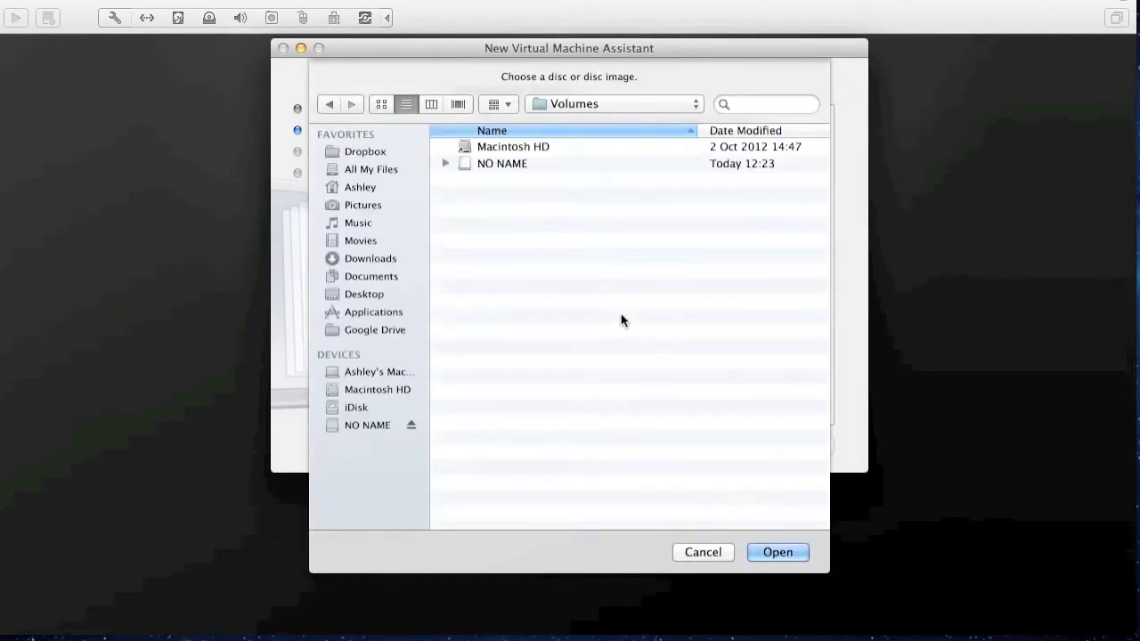
{"action": "left_click", "coordinate": [445, 163]}
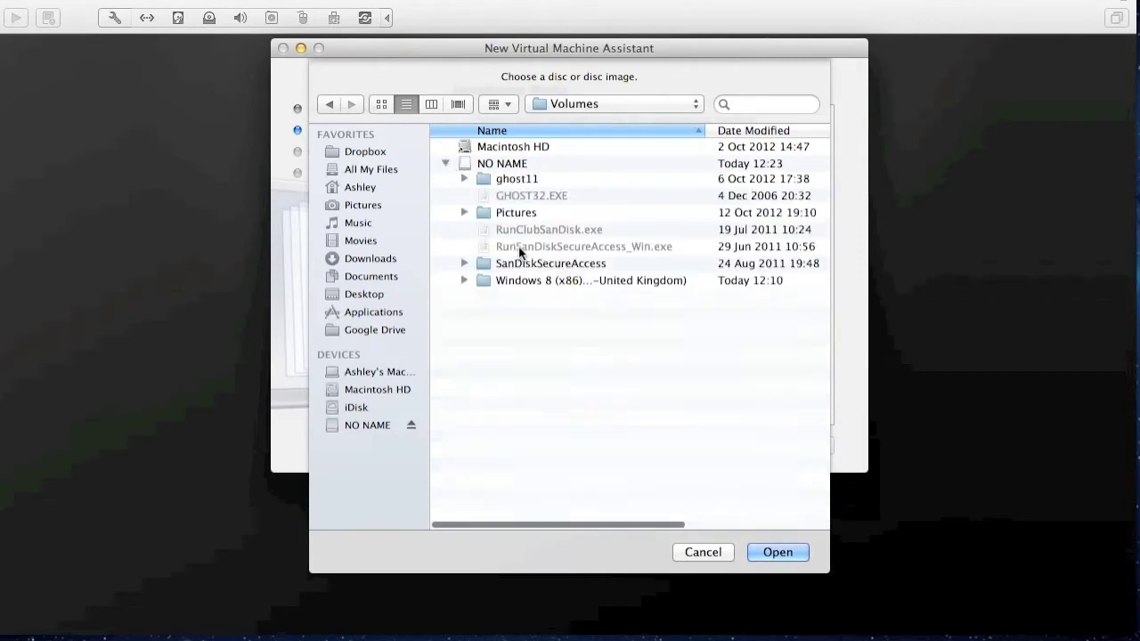
{"action": "left_click", "coordinate": [464, 349]}
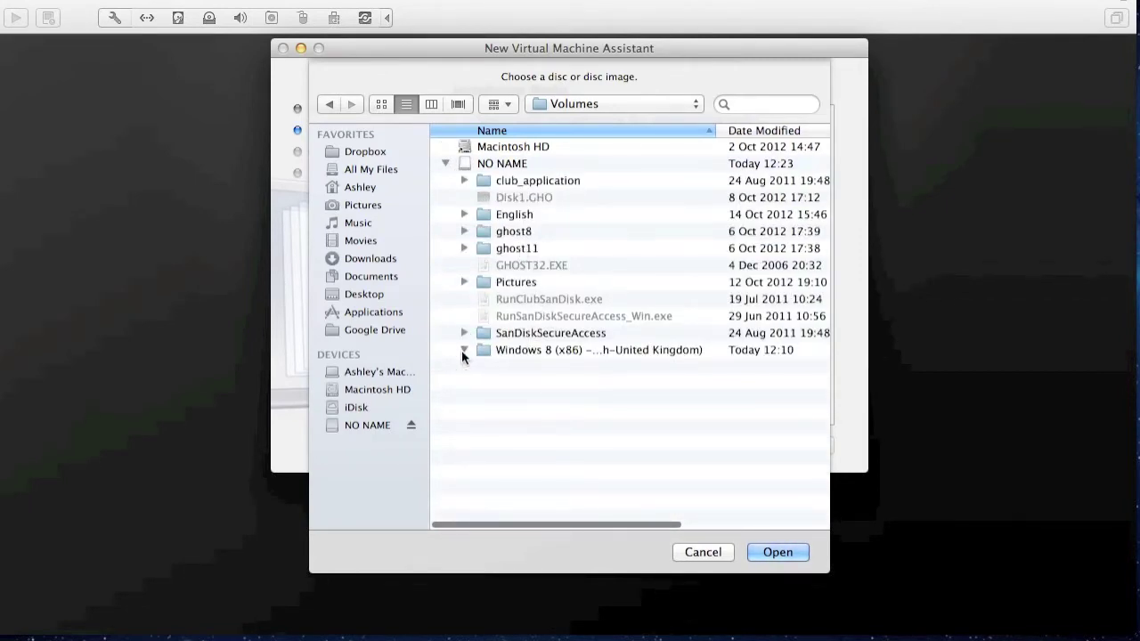
{"action": "left_click", "coordinate": [525, 369]}
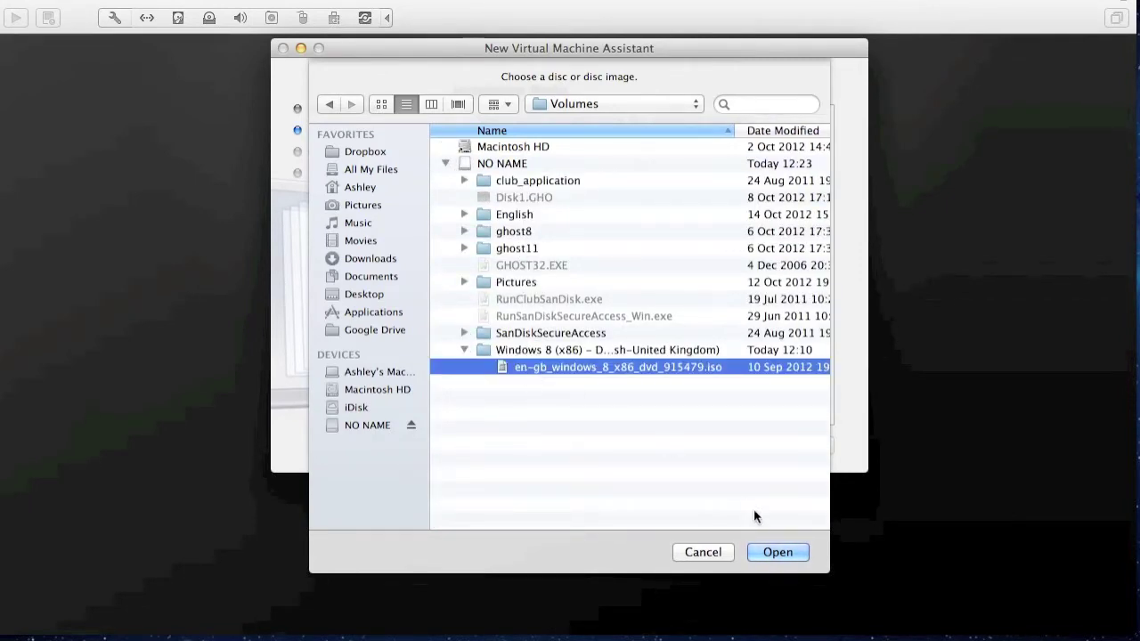
{"action": "left_click", "coordinate": [773, 550]}
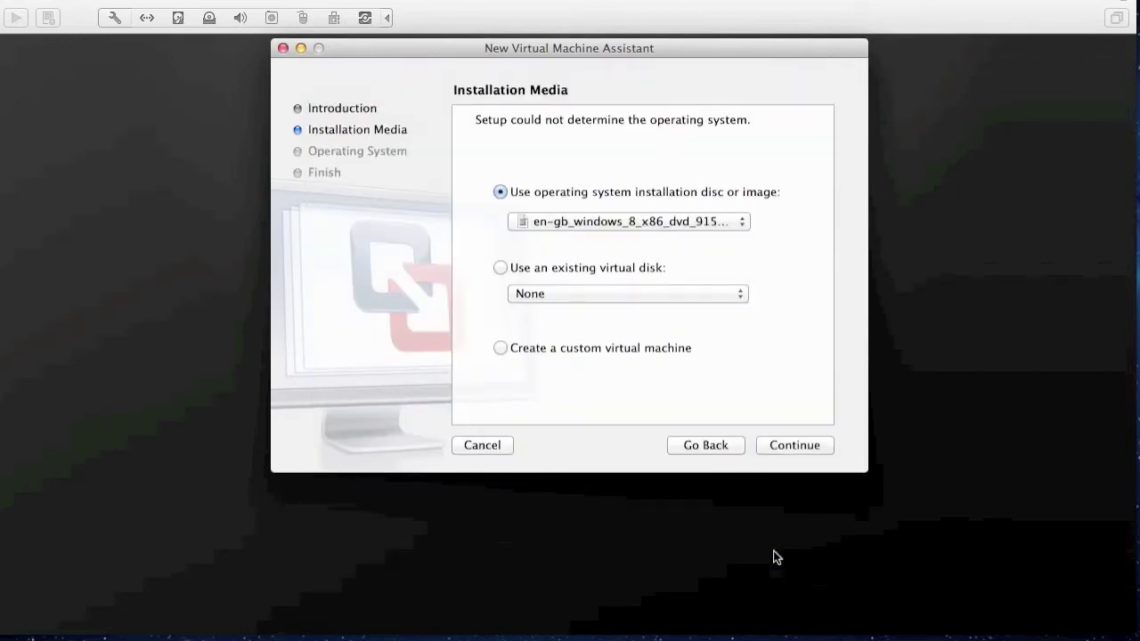
- Keep Microsoft Windows with version Windows 7 as the guest OS and advance to the summary
{"action": "left_click", "coordinate": [787, 445]}
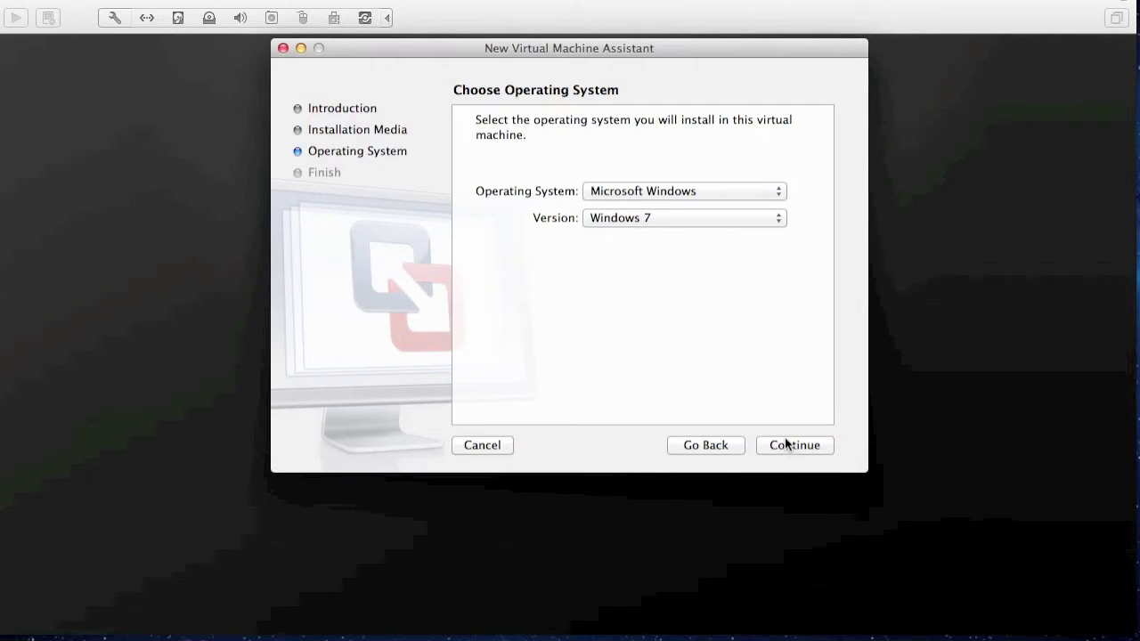
{"action": "left_click", "coordinate": [768, 218]}
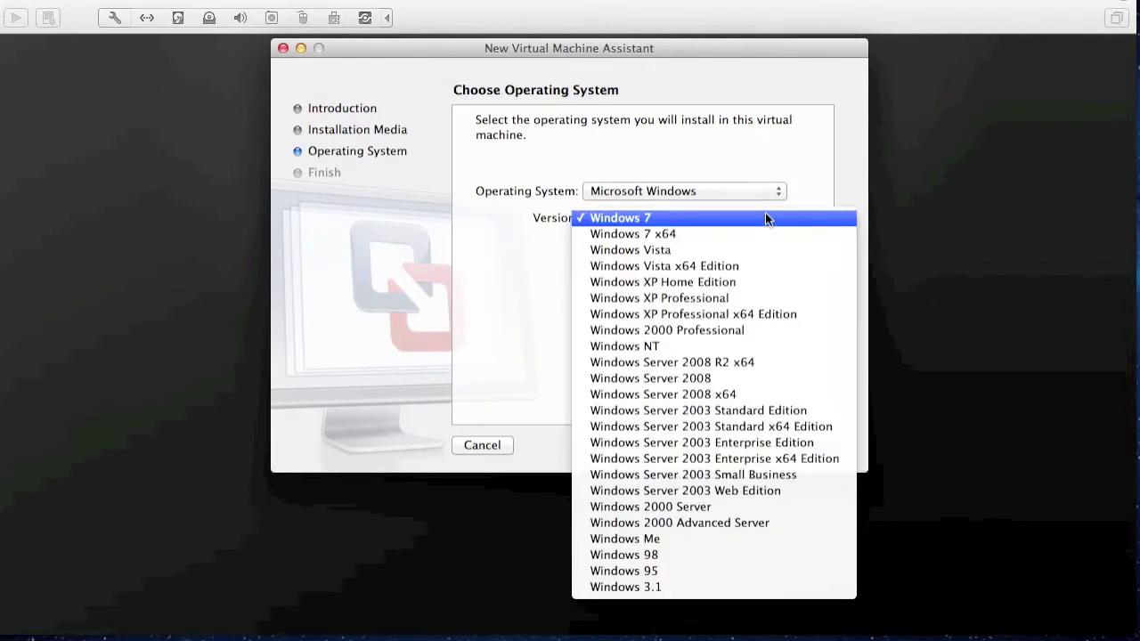
{"action": "left_click", "coordinate": [765, 212]}
{"action": "left_click", "coordinate": [758, 196]}
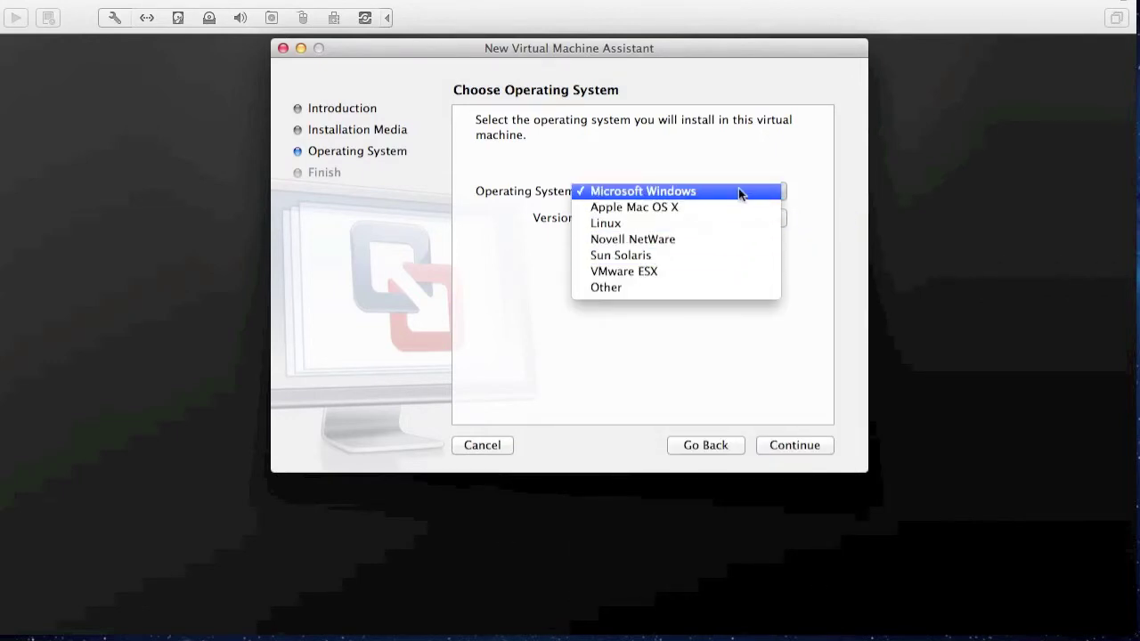
{"action": "left_click", "coordinate": [738, 194]}
{"action": "left_click", "coordinate": [727, 223]}
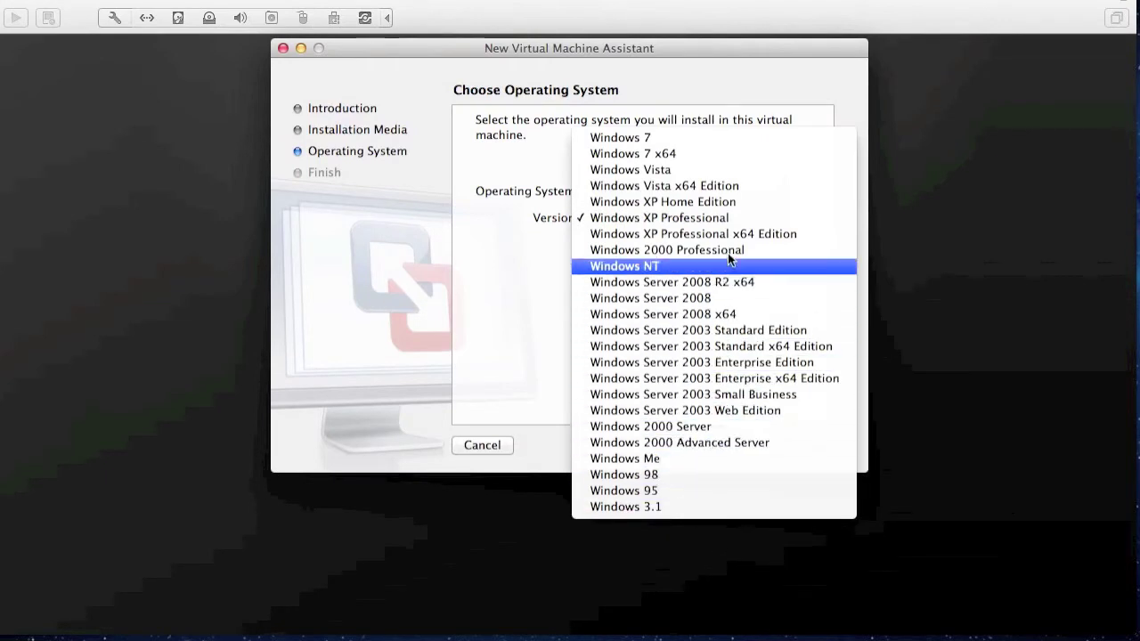
{"action": "left_click", "coordinate": [730, 141]}
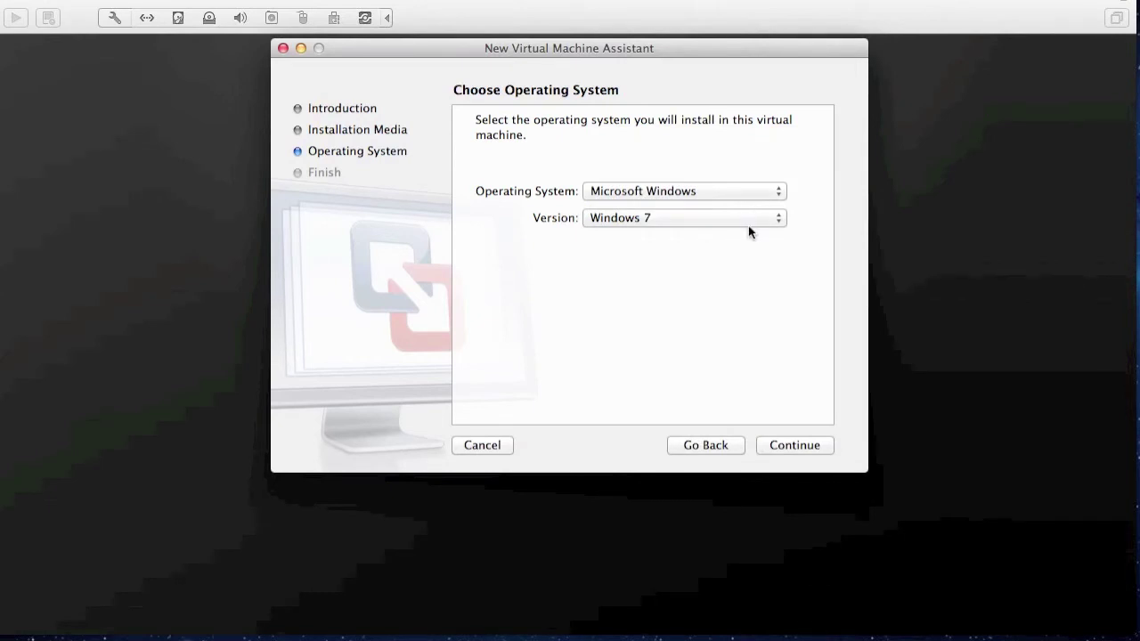
{"action": "left_click", "coordinate": [785, 448]}
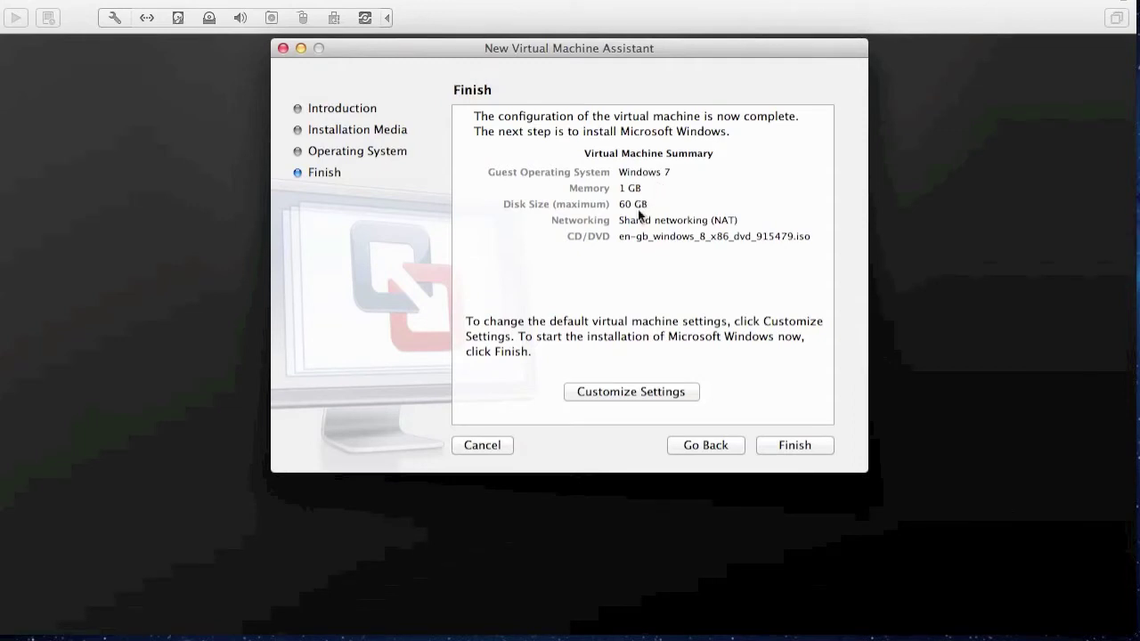
- Finish the assistant and save the machine as 'Windows 8' instead of 'Windows 7 2'
{"action": "left_click", "coordinate": [633, 392]}
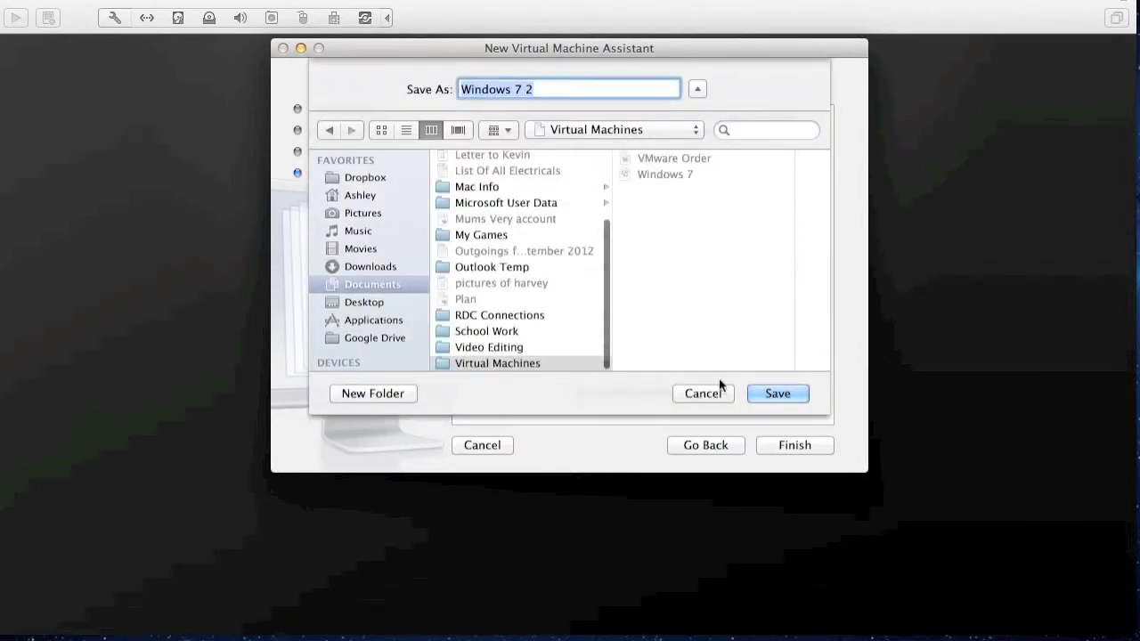
{"action": "left_click", "coordinate": [703, 394]}
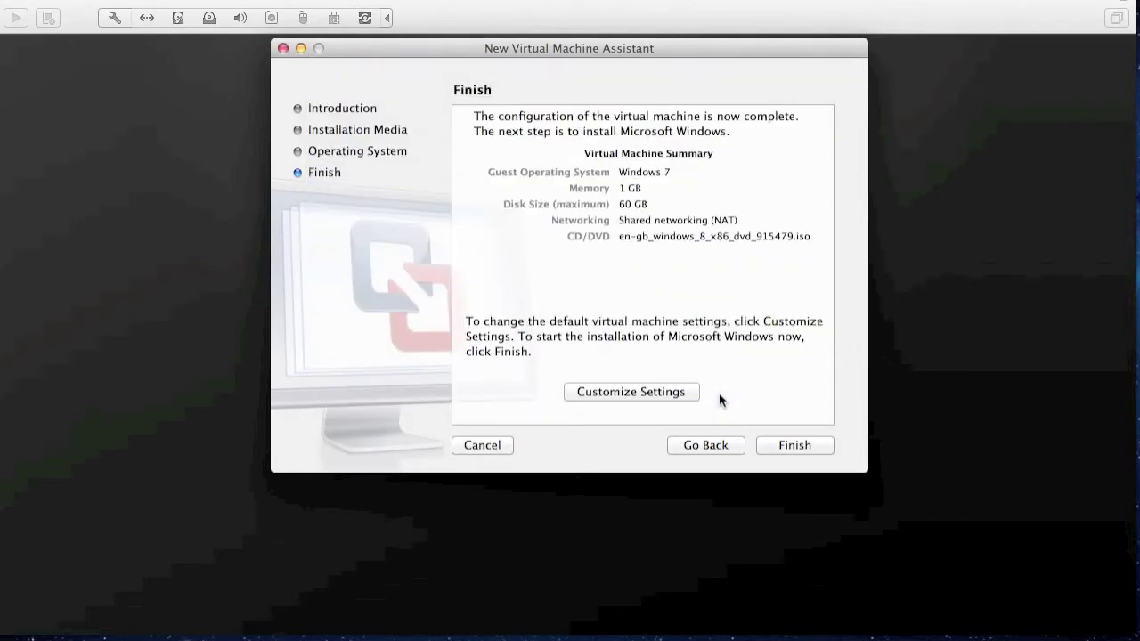
{"action": "left_click", "coordinate": [773, 438]}
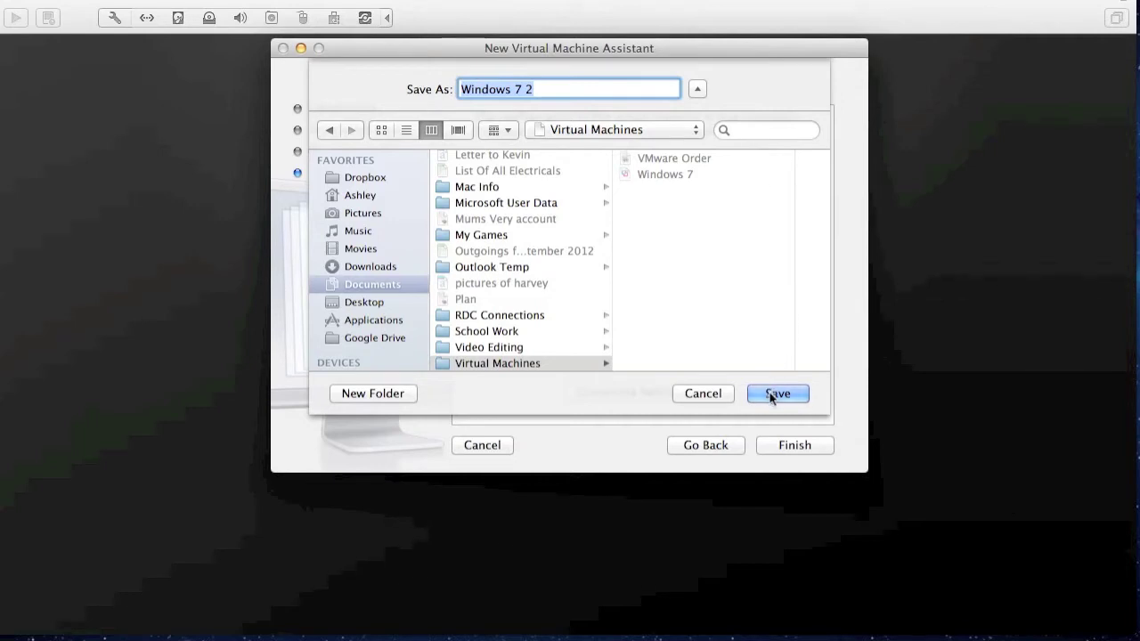
{"action": "key", "text": "Right"}
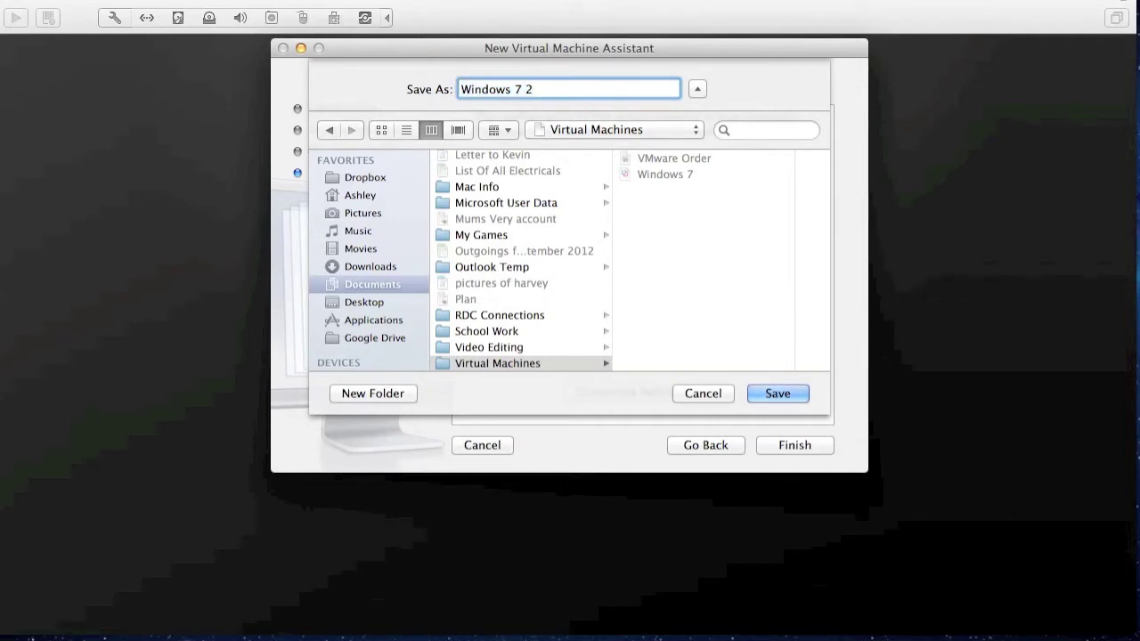
{"action": "key", "text": "BackSpace"}
{"action": "key", "text": "BackSpace"}
{"action": "key", "text": "BackSpace"}
{"action": "type", "text": "8"}
{"action": "key", "text": "Return"}
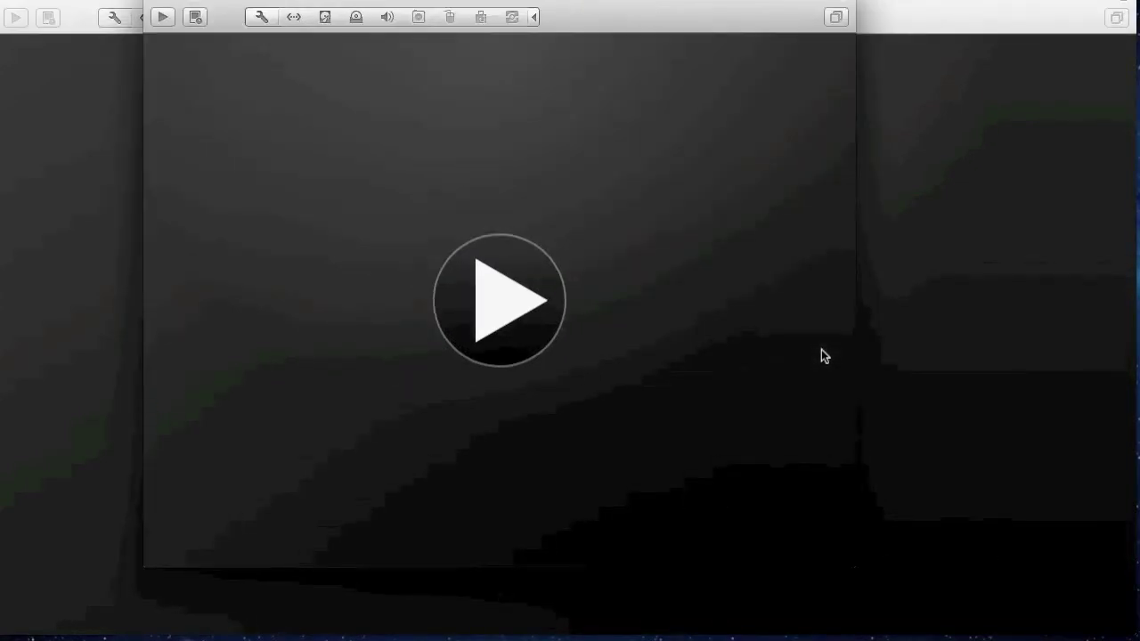
- Power on the Windows 8 VM and reposition its window while Windows Setup loads
{"action": "left_click", "coordinate": [499, 283]}
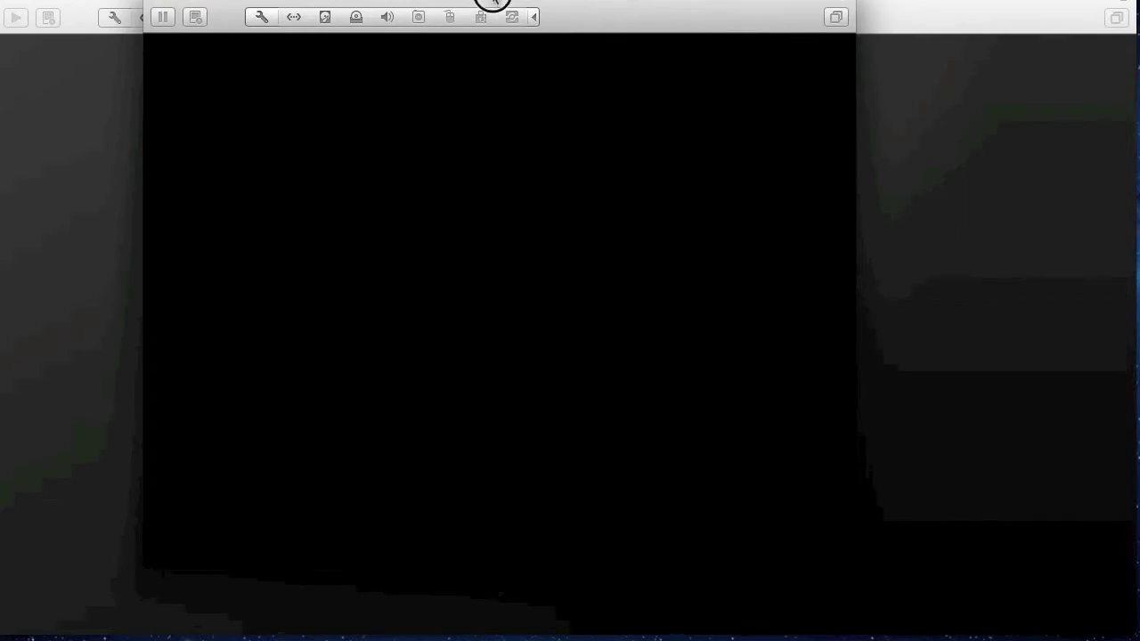
{"action": "left_click_drag", "start_coordinate": [504, 7], "coordinate": [663, 69]}
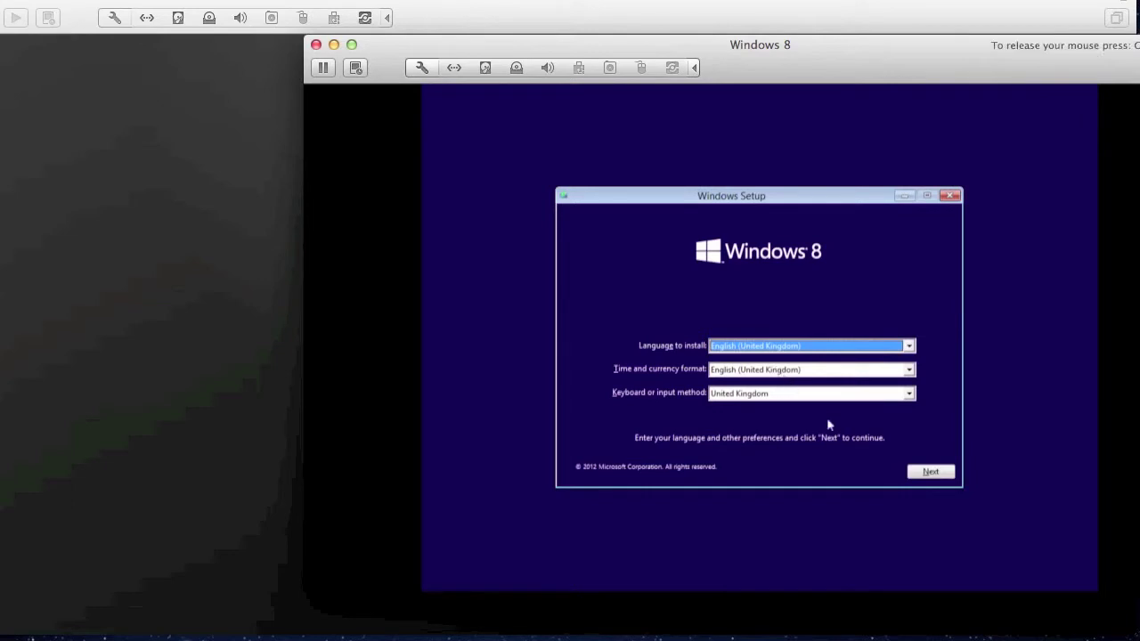
- Set the keyboard layout to United States-International and begin installing Windows 8
{"action": "left_click", "coordinate": [880, 392]}
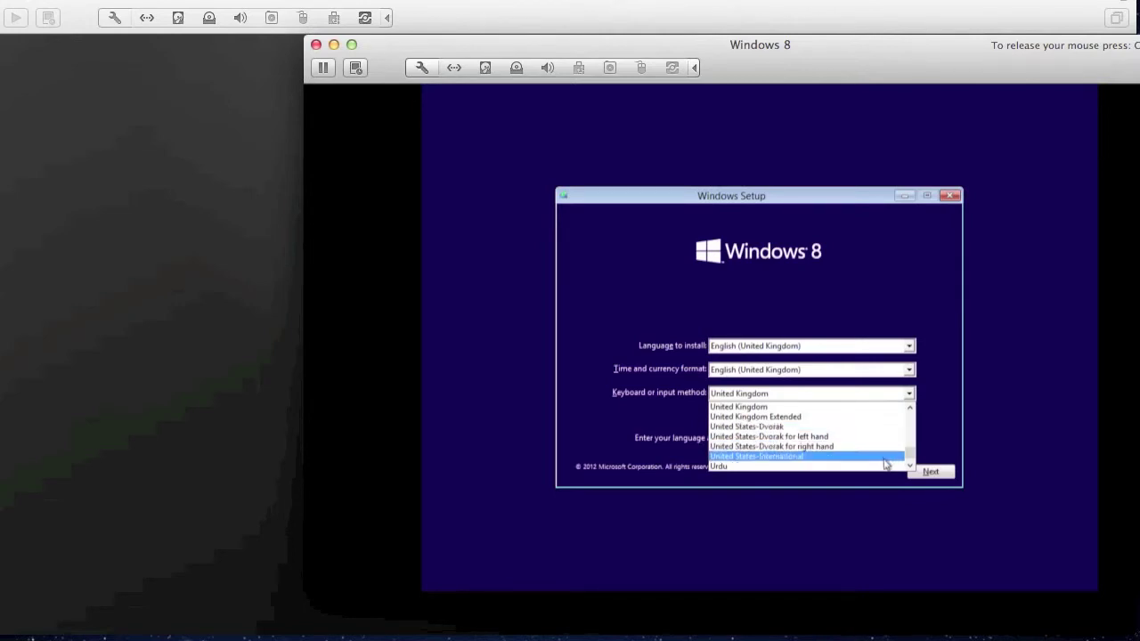
{"action": "left_click", "coordinate": [885, 457]}
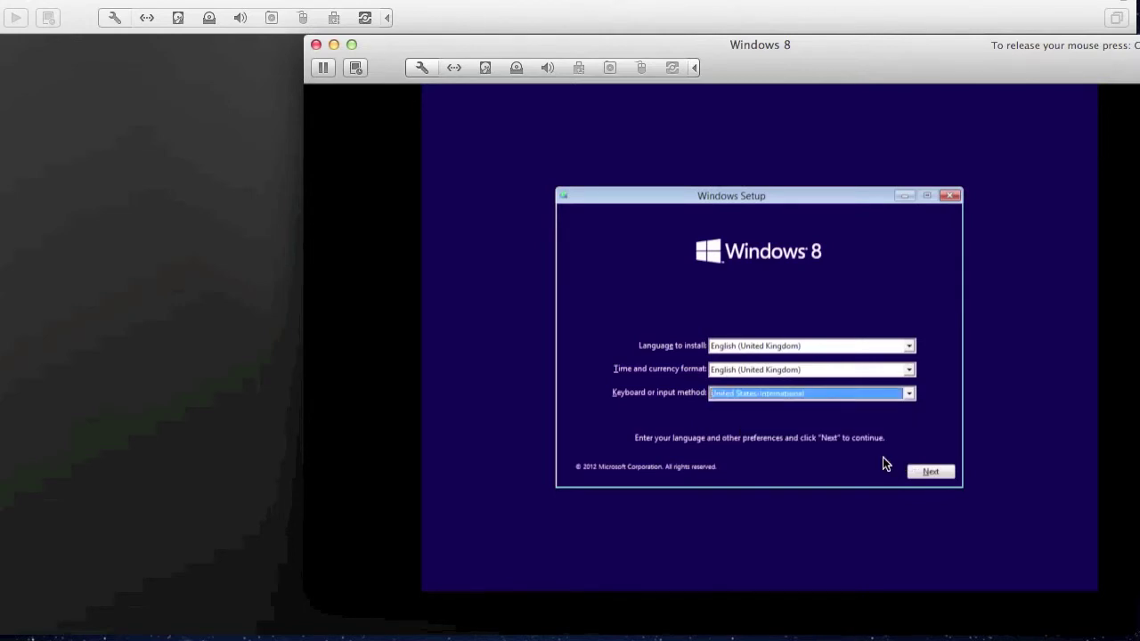
{"action": "left_click", "coordinate": [926, 476]}
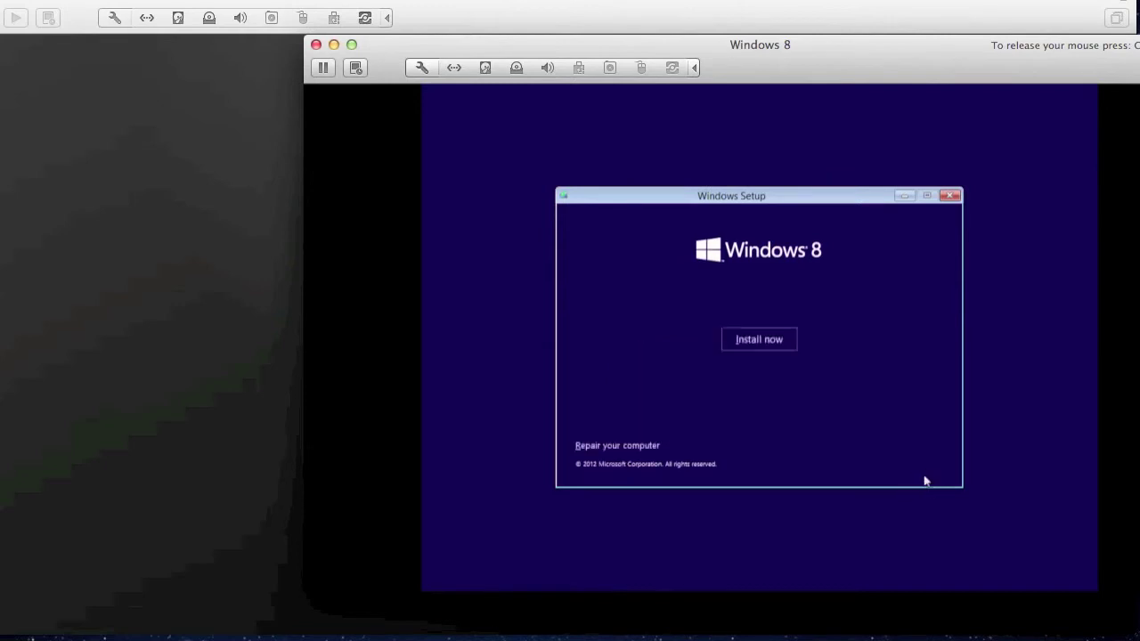
{"action": "left_click", "coordinate": [772, 344]}
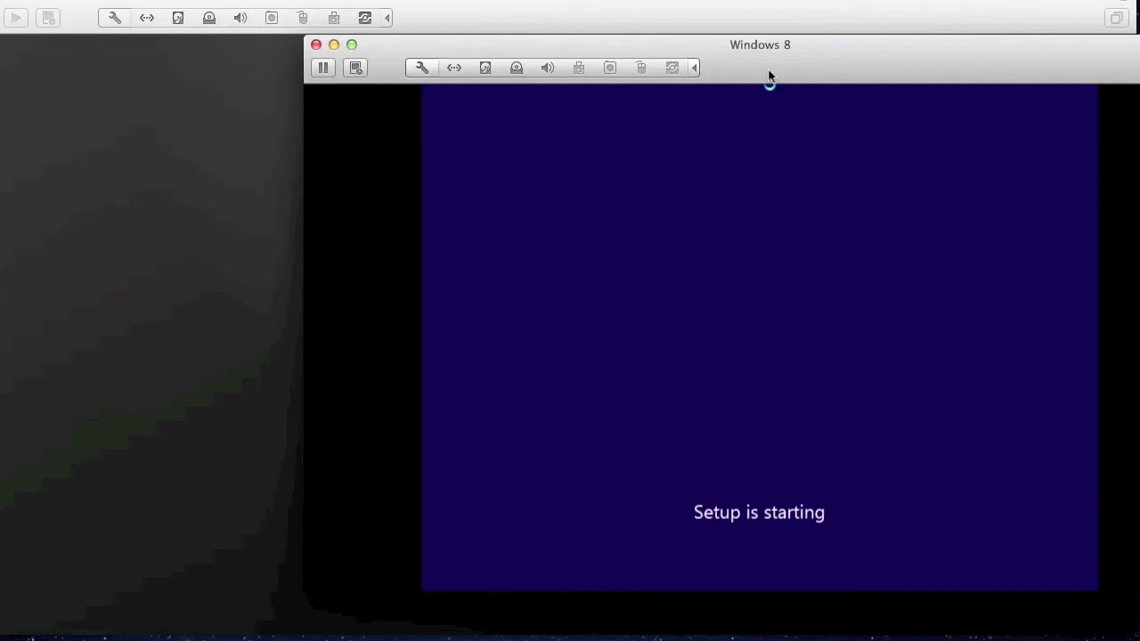
- Shift the VM window left, capture input into it, then release it with Control-⌘
{"action": "left_click_drag", "start_coordinate": [810, 65], "coordinate": [670, 55]}
{"action": "left_click", "coordinate": [717, 175]}
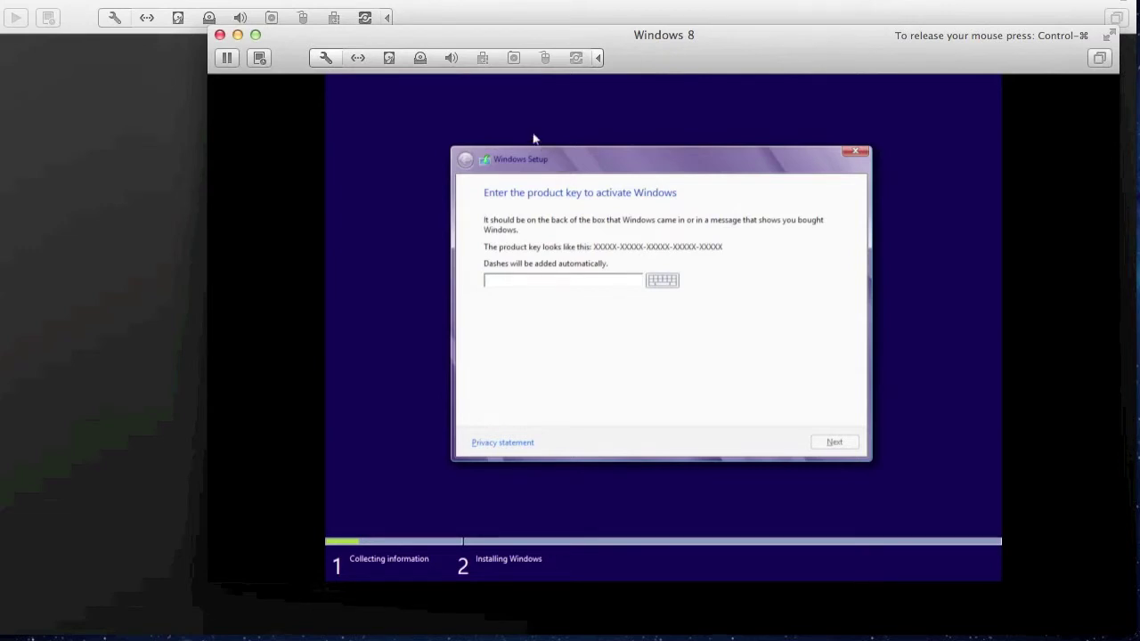
{"action": "key", "text": "ctrl+super"}
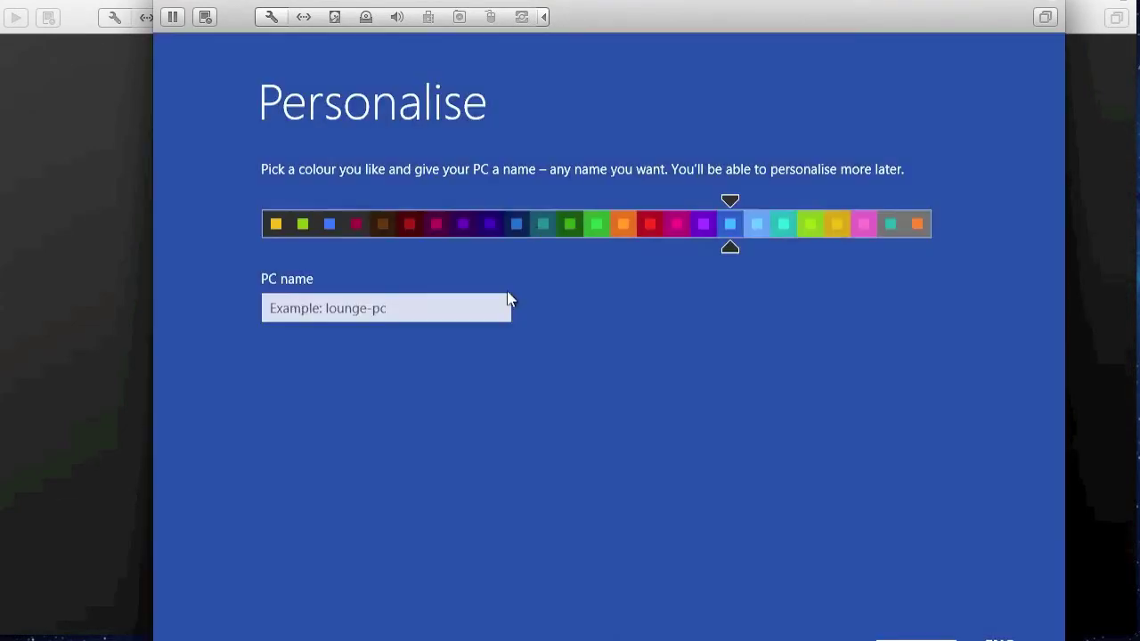
- Enter a name for the PC, then enter the Microsoft account e-mail to sign in
{"action": "left_click", "coordinate": [461, 303]}
{"action": "type", "text": "Ash-Win8VM"}
{"action": "key", "text": "Return"}
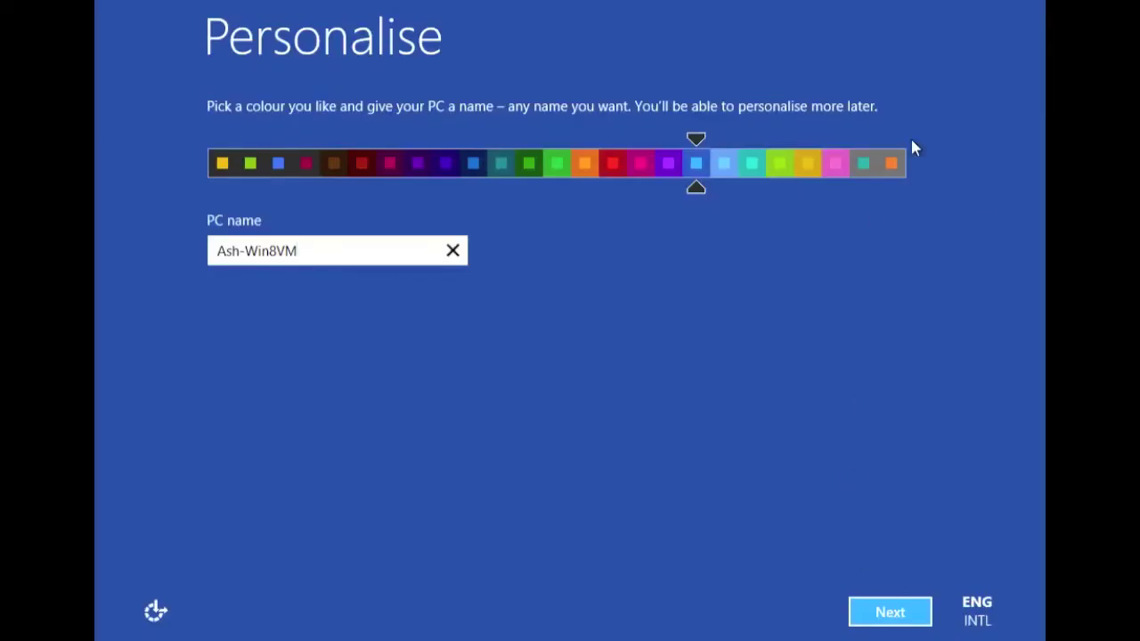
{"action": "left_click", "coordinate": [888, 611]}
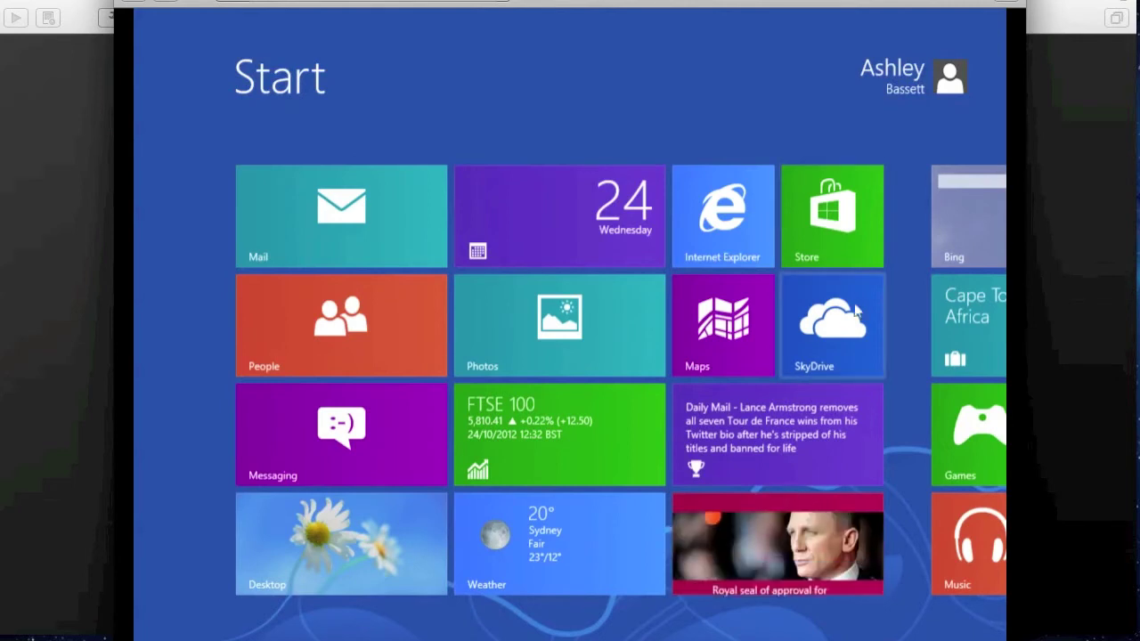
{"action": "scroll", "coordinate": [866, 279], "scroll_direction": "down", "scroll_amount": 2}
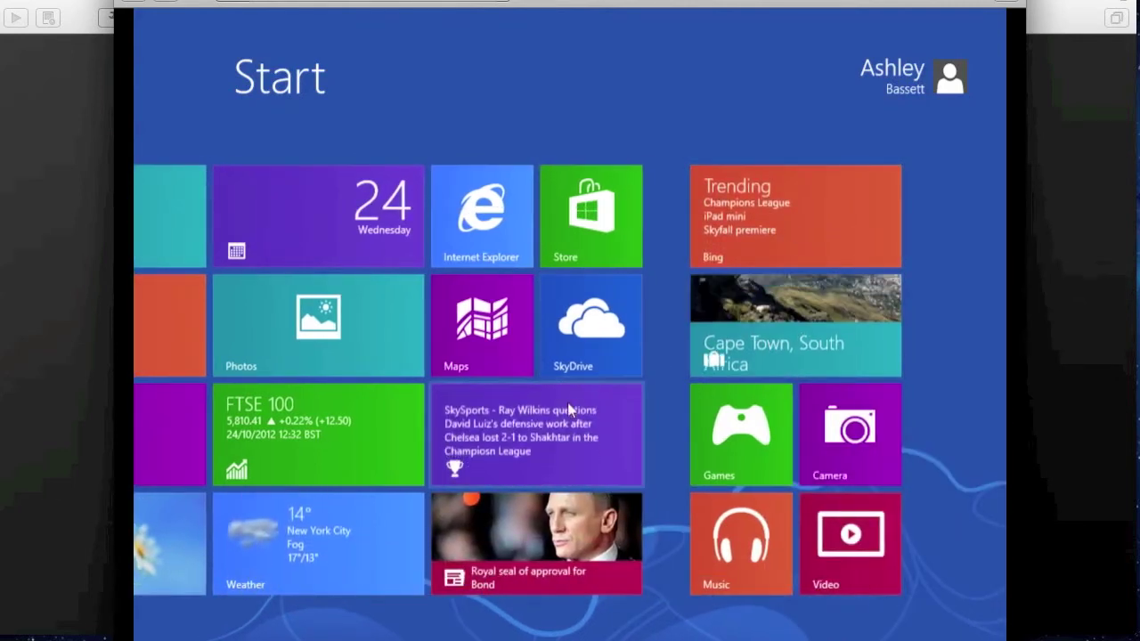
{"action": "scroll", "coordinate": [568, 402], "scroll_direction": "up", "scroll_amount": 2}
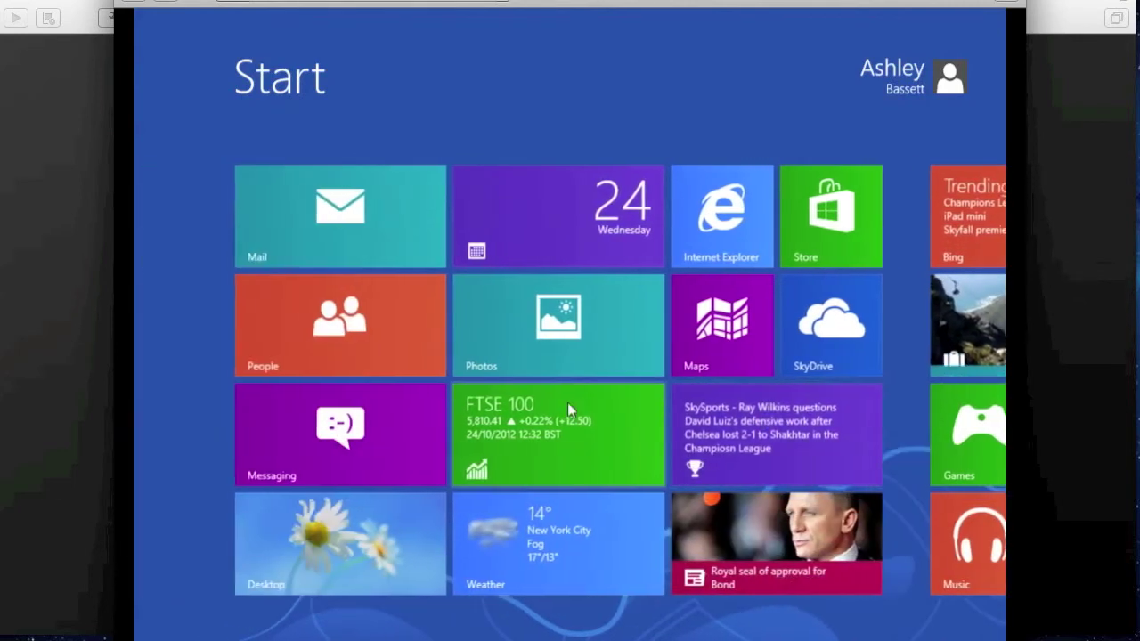
{"action": "left_click", "coordinate": [322, 524]}
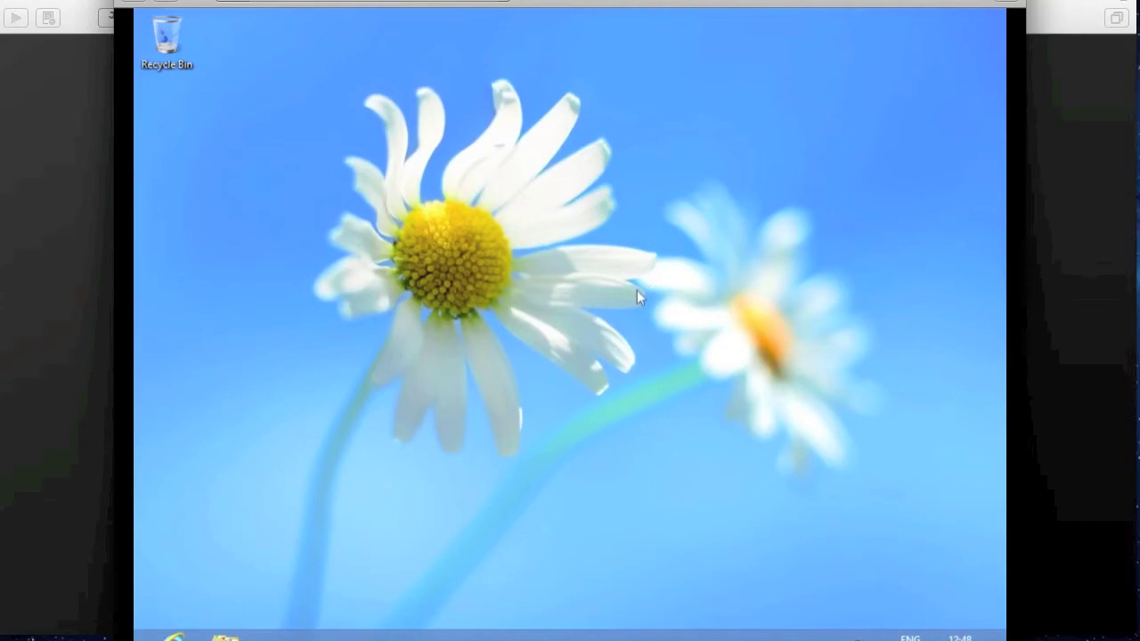
{"action": "key", "text": "super"}
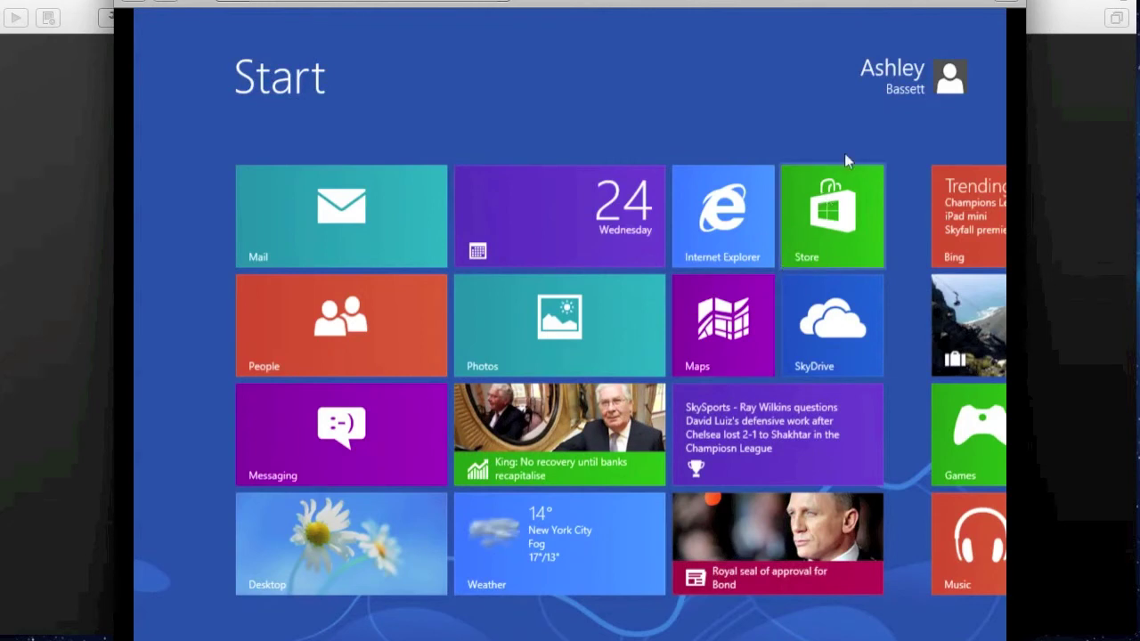
{"action": "left_click", "coordinate": [895, 96]}
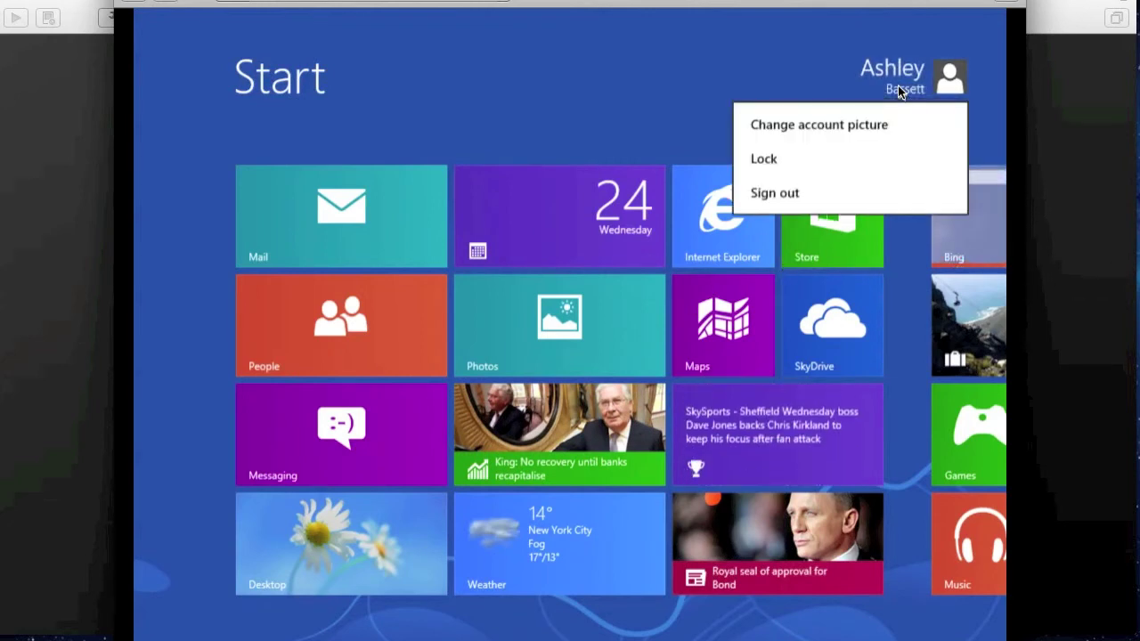
{"action": "left_click", "coordinate": [844, 89]}
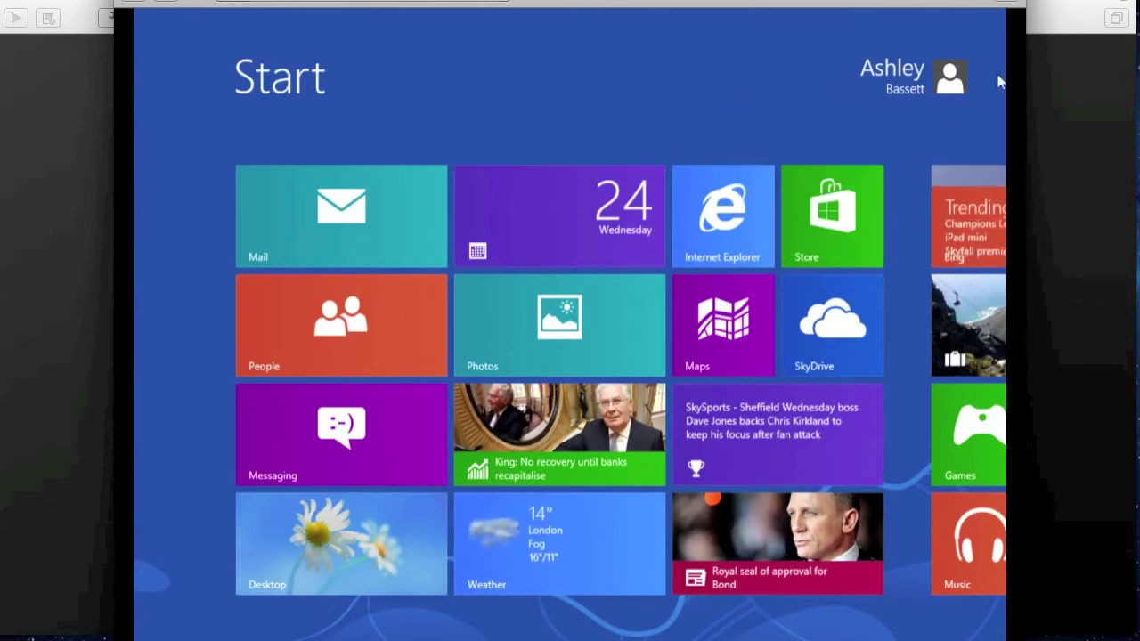
{"action": "mouse_move", "coordinate": [1004, 18]}
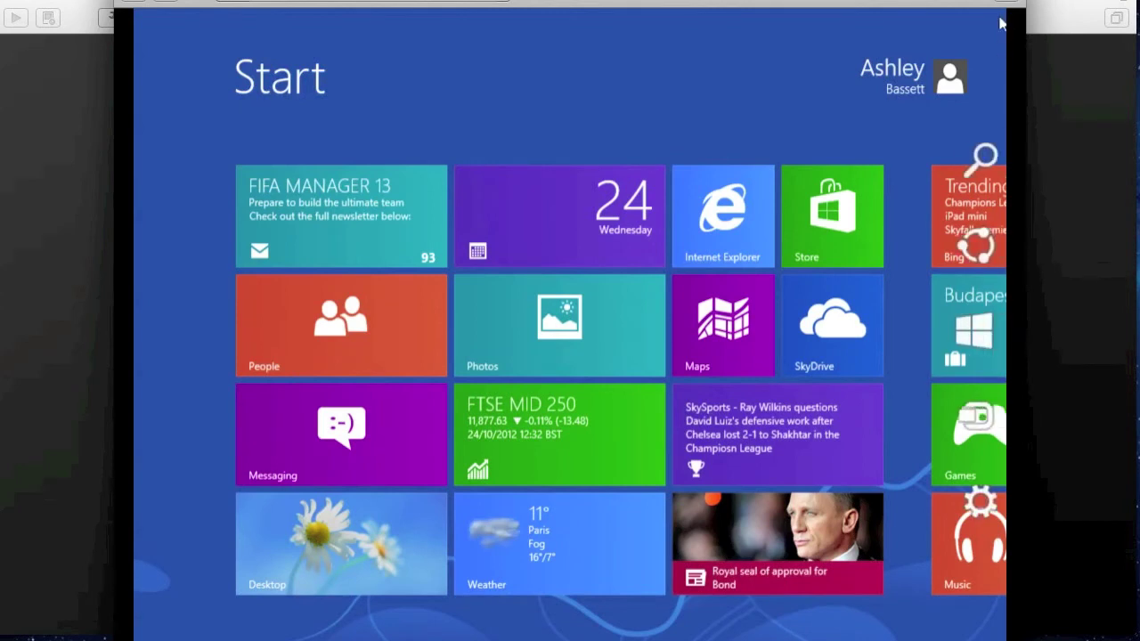
- Open full PC settings through the charms bar's Settings pane
{"action": "mouse_move", "coordinate": [979, 169]}
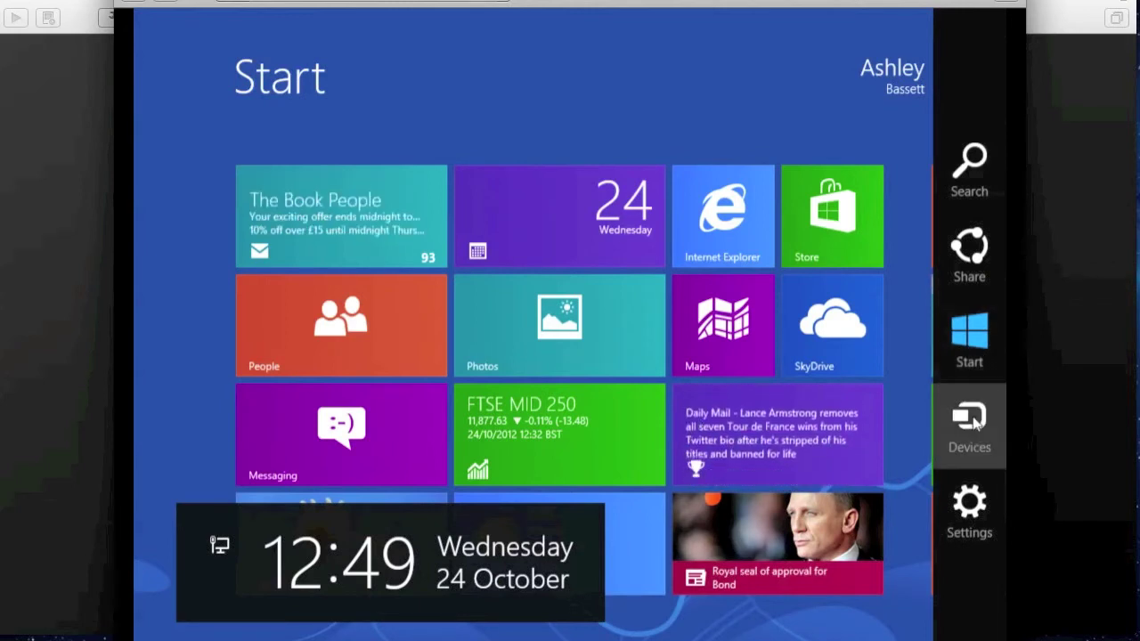
{"action": "left_click", "coordinate": [973, 481]}
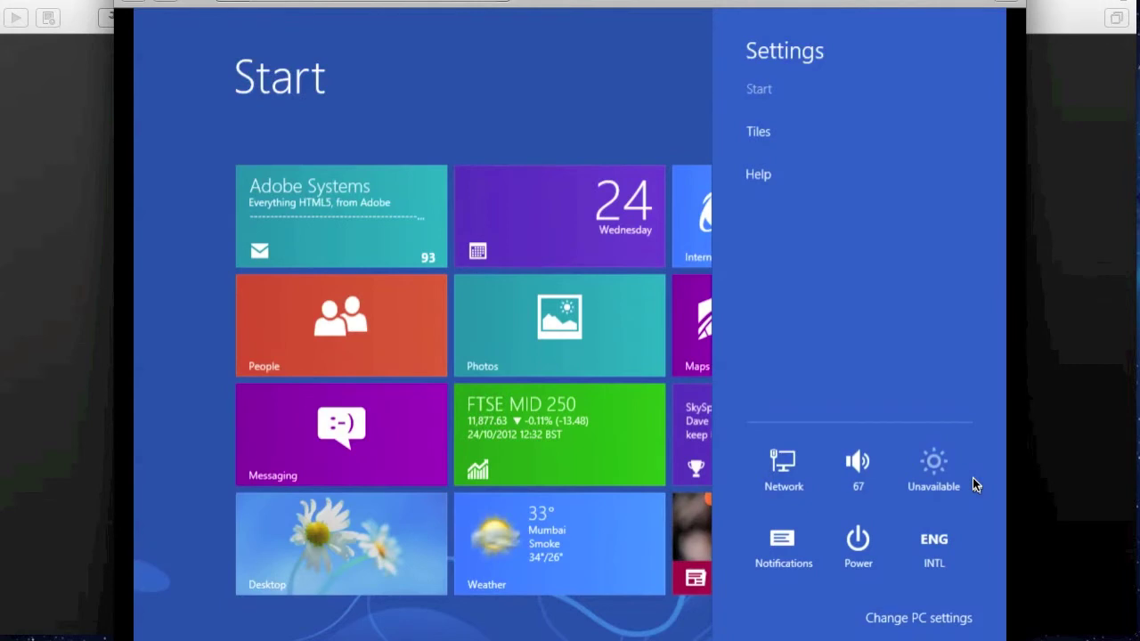
{"action": "left_click", "coordinate": [897, 621]}
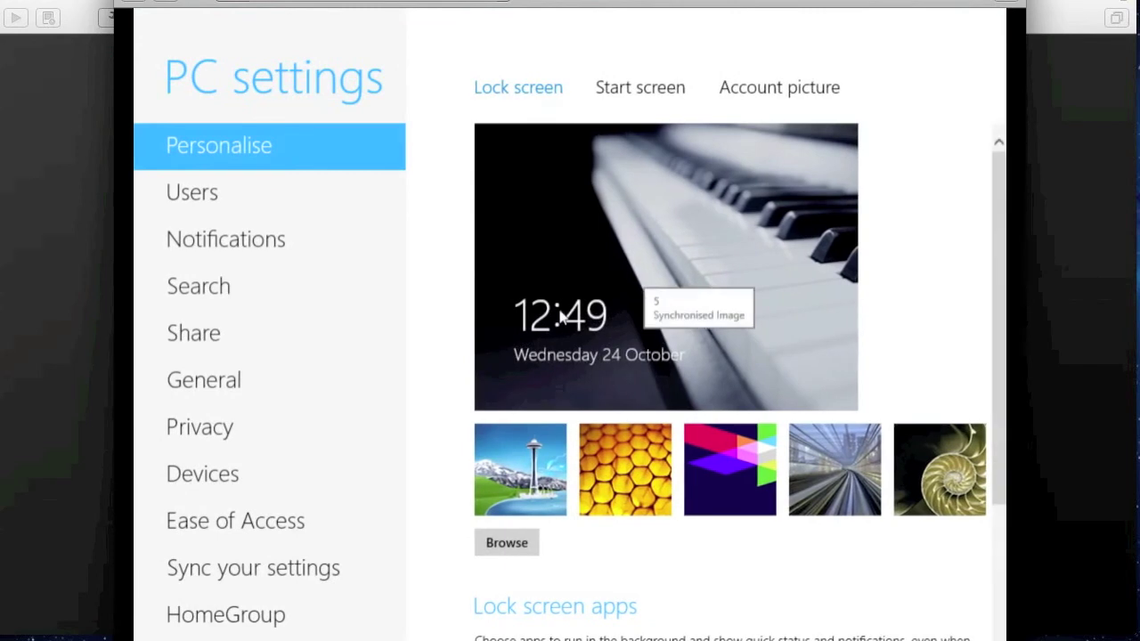
- Browse the Users and General pages of PC settings, then open Windows Update
{"action": "left_click", "coordinate": [273, 213]}
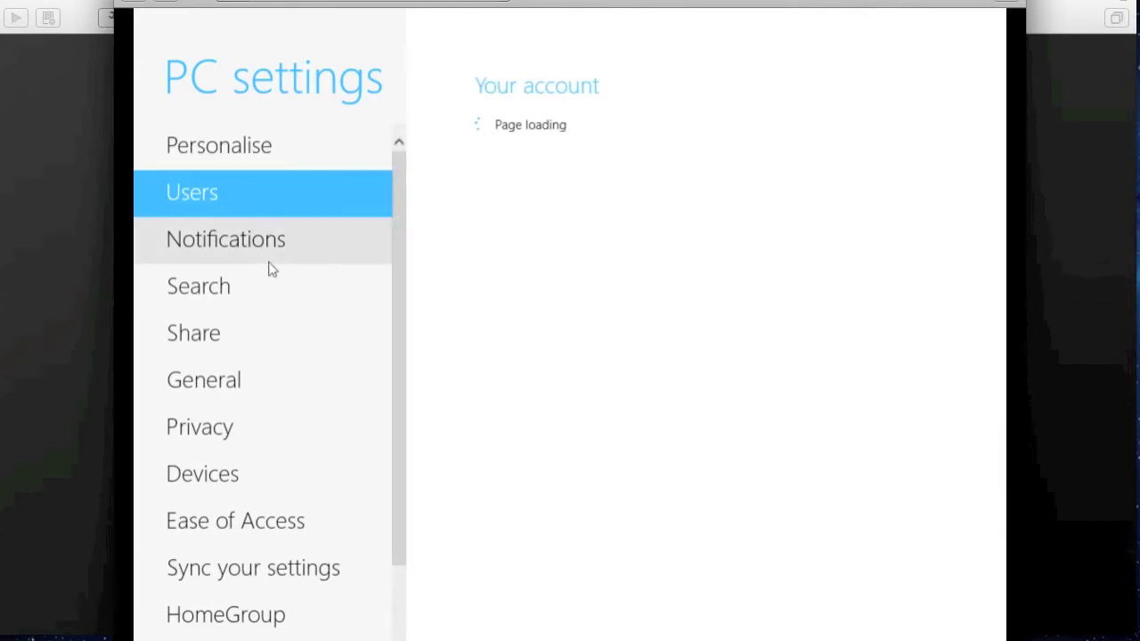
{"action": "scroll", "coordinate": [267, 261], "scroll_direction": "down", "scroll_amount": 2}
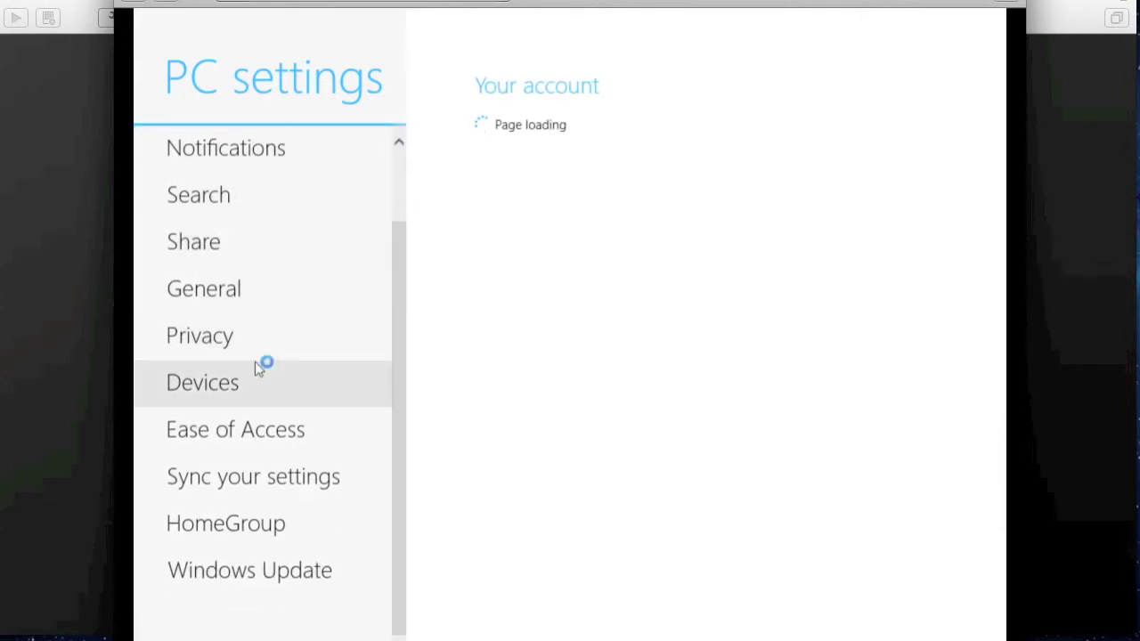
{"action": "left_click", "coordinate": [238, 304]}
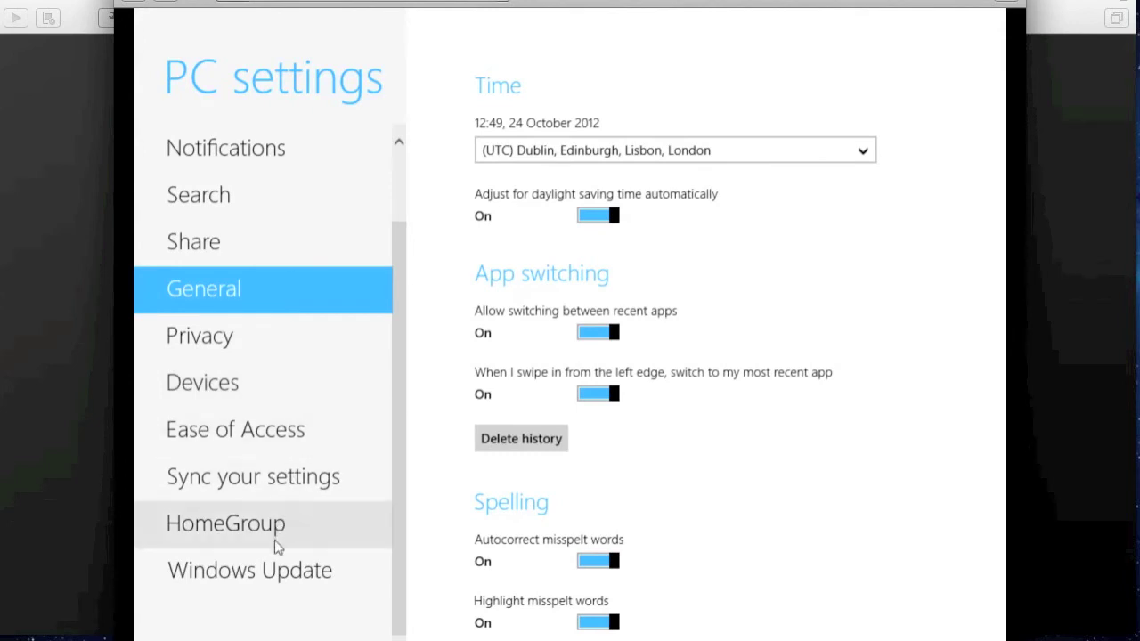
{"action": "left_click", "coordinate": [264, 570]}
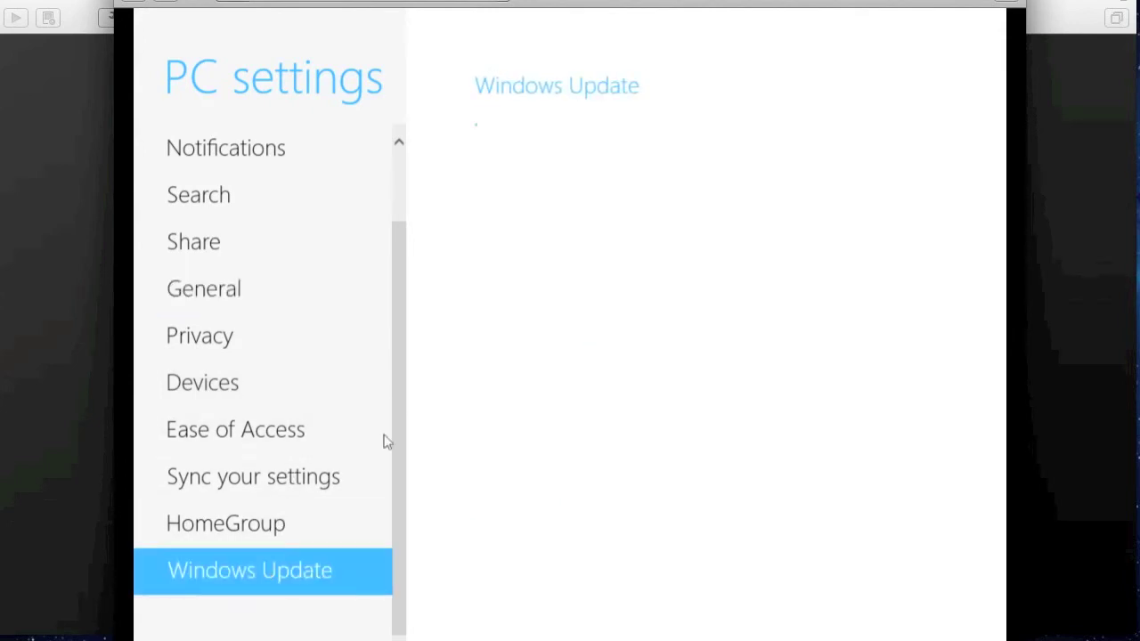
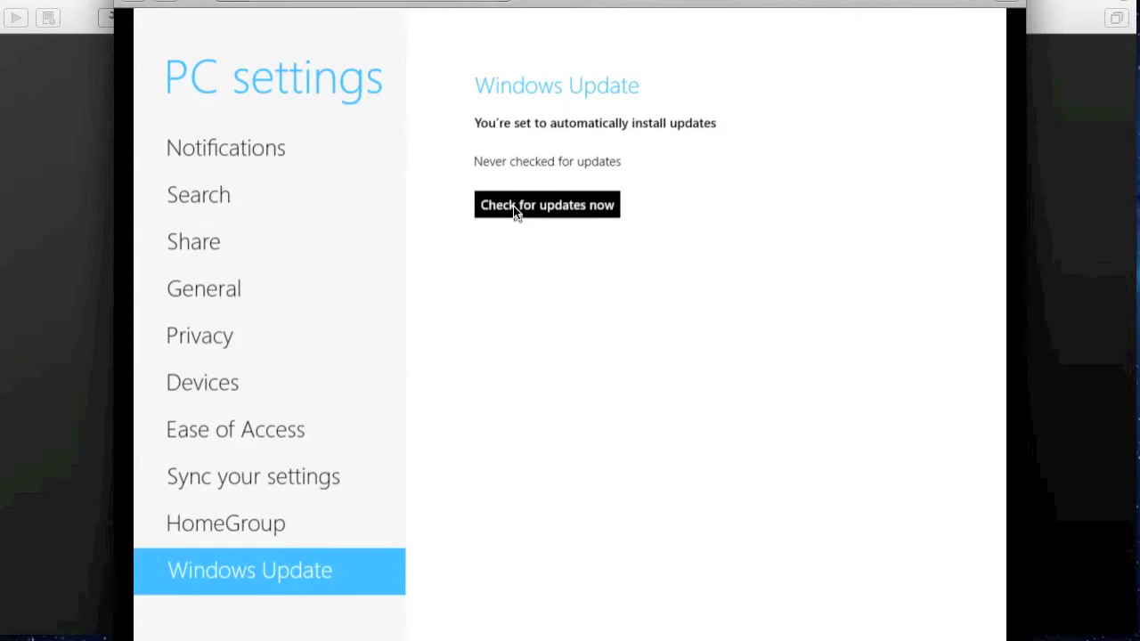
- Start a Windows Update check and bring up the virtual machine's Settings window
{"action": "left_click", "coordinate": [515, 210]}
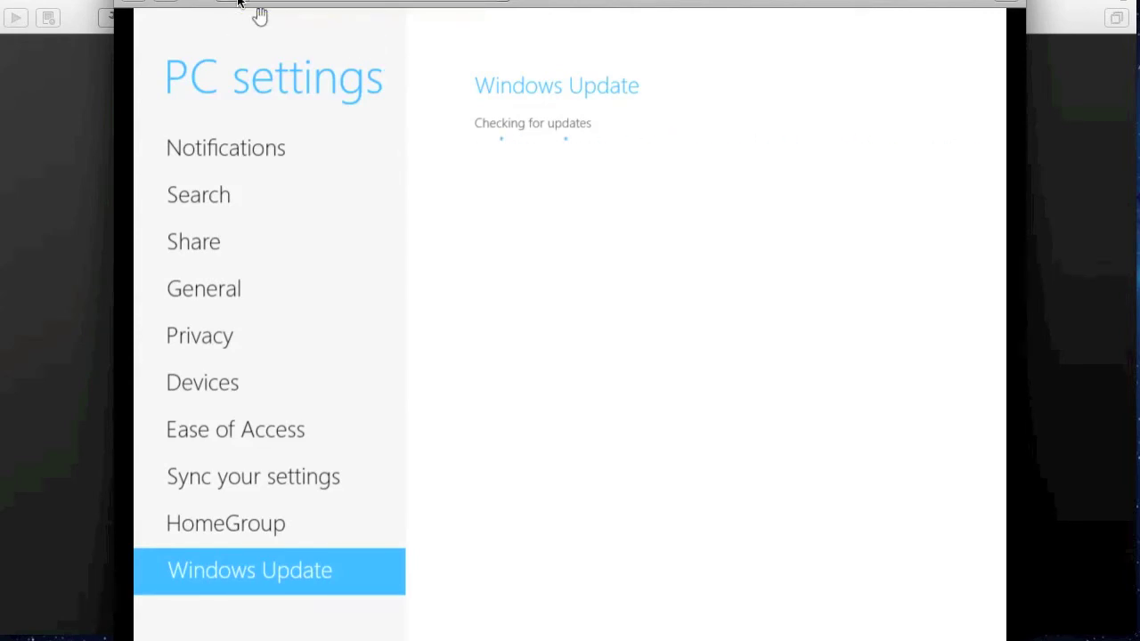
{"action": "left_click", "coordinate": [239, 2]}
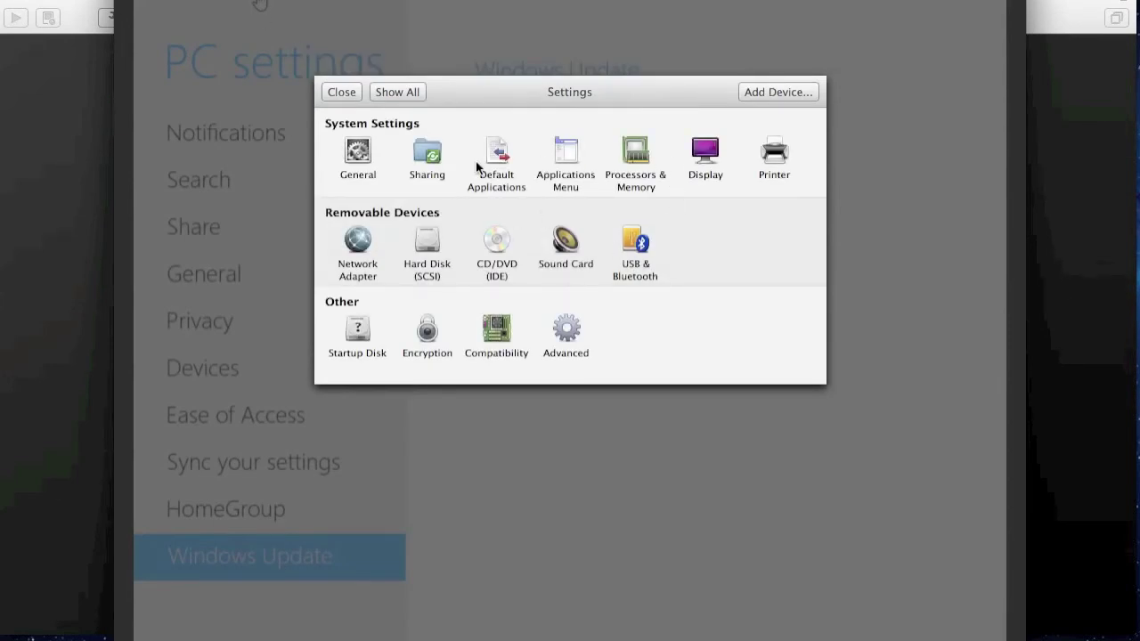
- View Processors & Memory, showing 1024 MB locked while running, then close Settings
{"action": "left_click", "coordinate": [634, 158]}
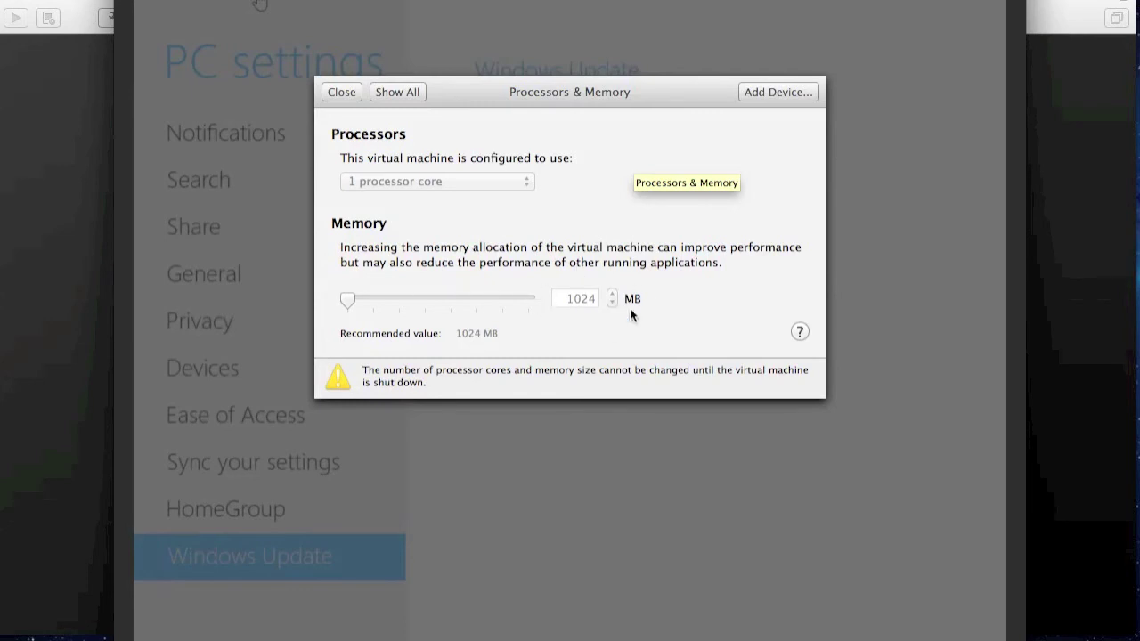
{"action": "left_click", "coordinate": [343, 92]}
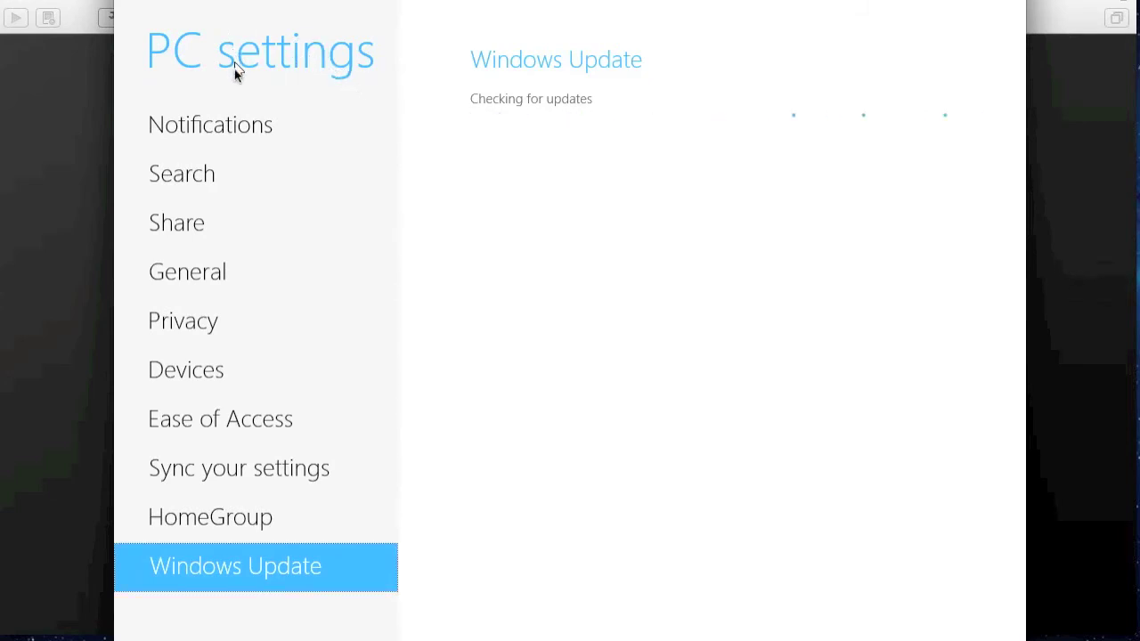
{"action": "key", "text": "ctrl+Up"}
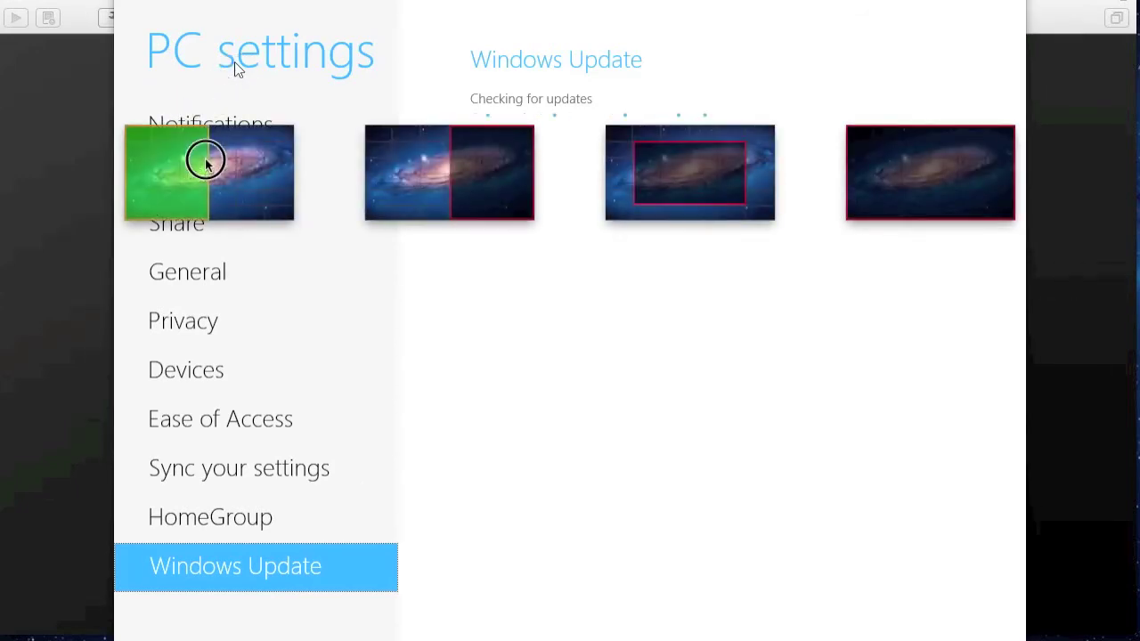
{"action": "left_click", "coordinate": [205, 160]}
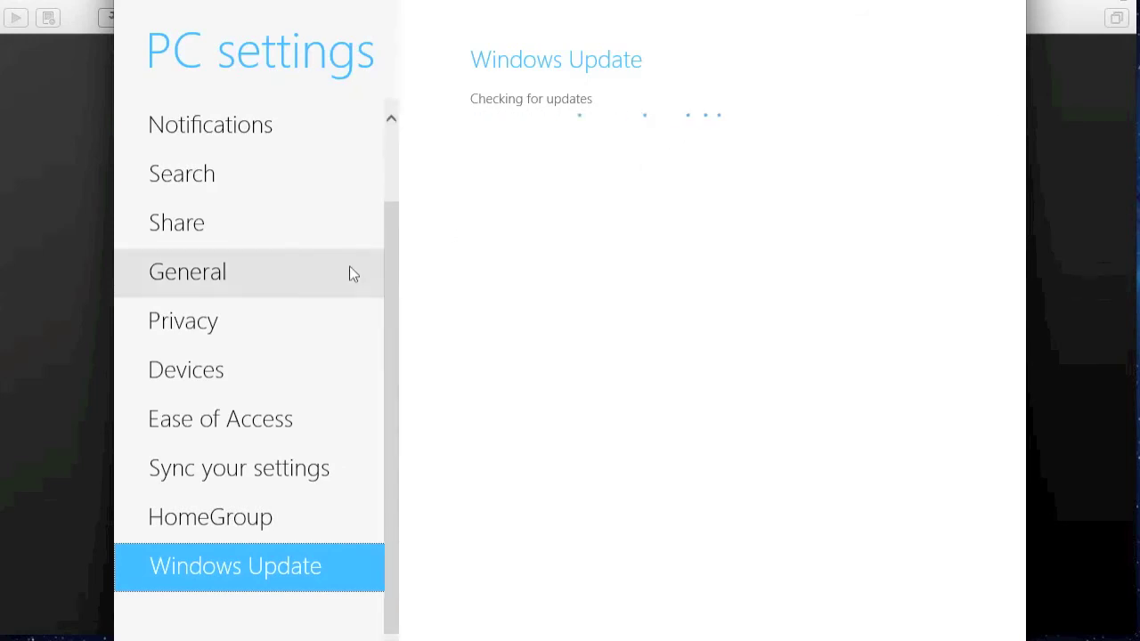
{"action": "left_click", "coordinate": [386, 237]}
{"action": "left_click_drag", "start_coordinate": [386, 236], "coordinate": [390, 145]}
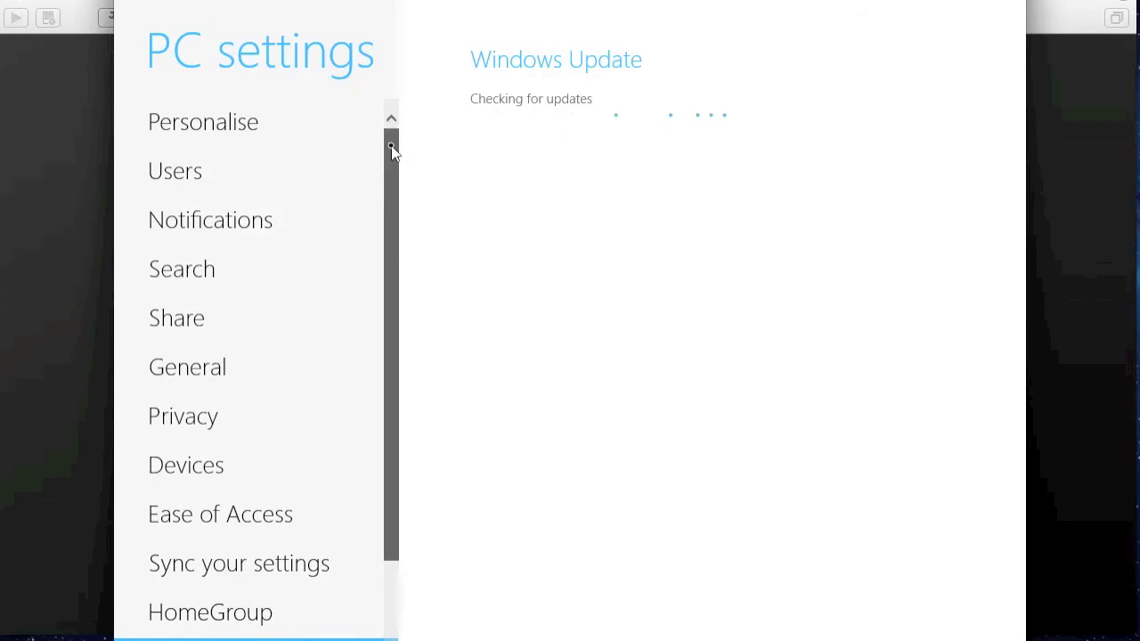
- Browse the Personalise Lock screen pane, then switch to the Account picture page
{"action": "left_click", "coordinate": [256, 108]}
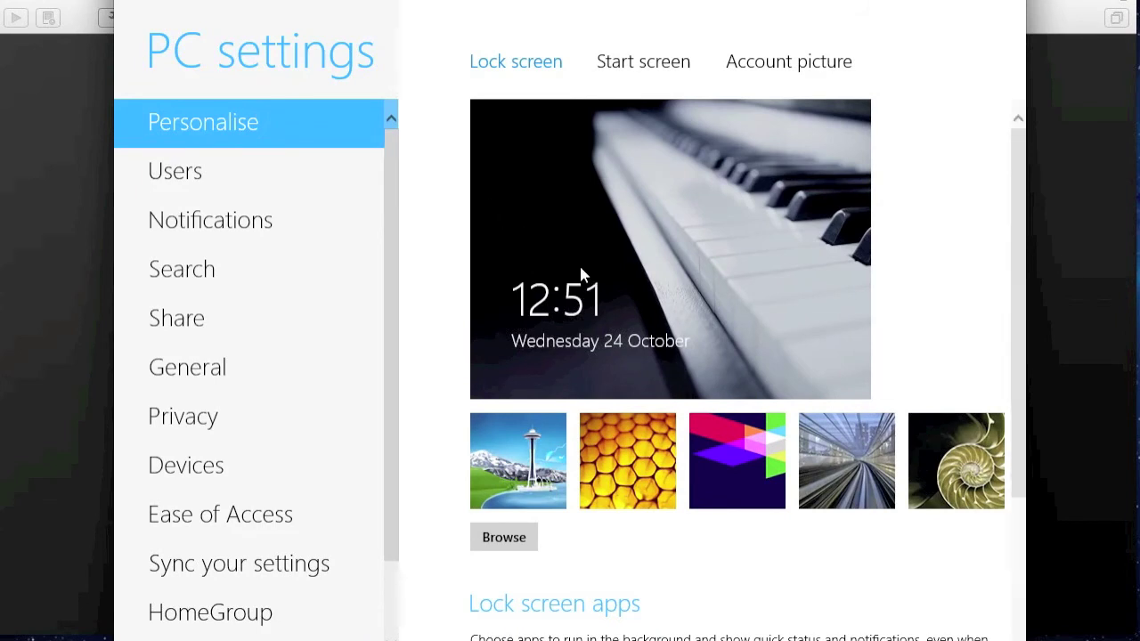
{"action": "left_click_drag", "start_coordinate": [1020, 364], "coordinate": [1016, 405]}
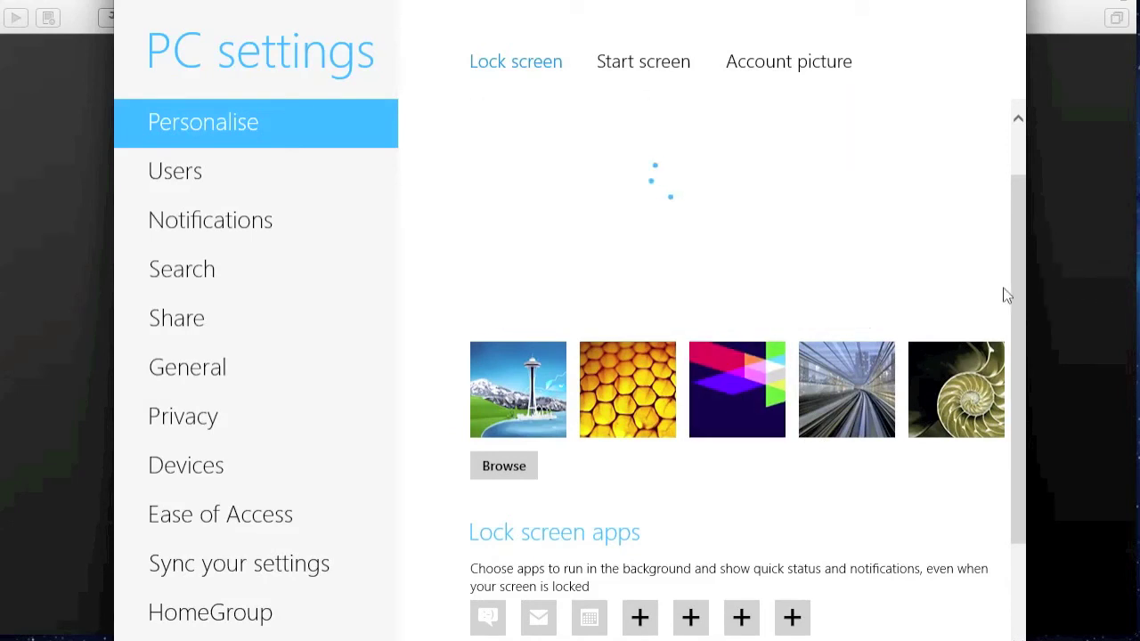
{"action": "left_click", "coordinate": [1019, 283]}
{"action": "left_click_drag", "start_coordinate": [1018, 282], "coordinate": [1011, 246]}
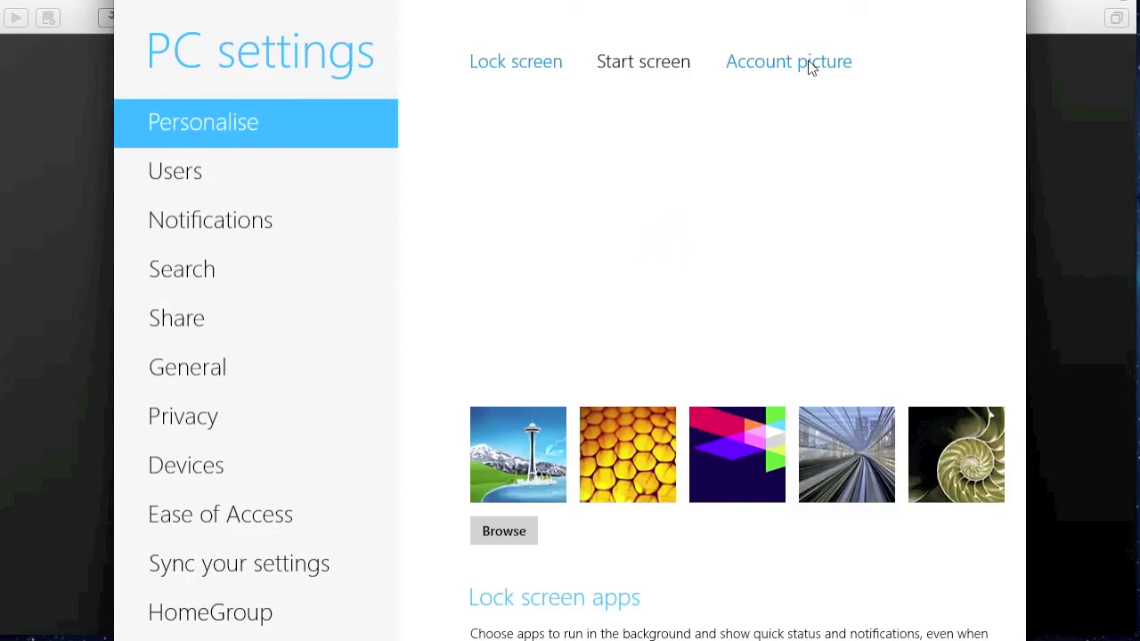
{"action": "left_click", "coordinate": [808, 64]}
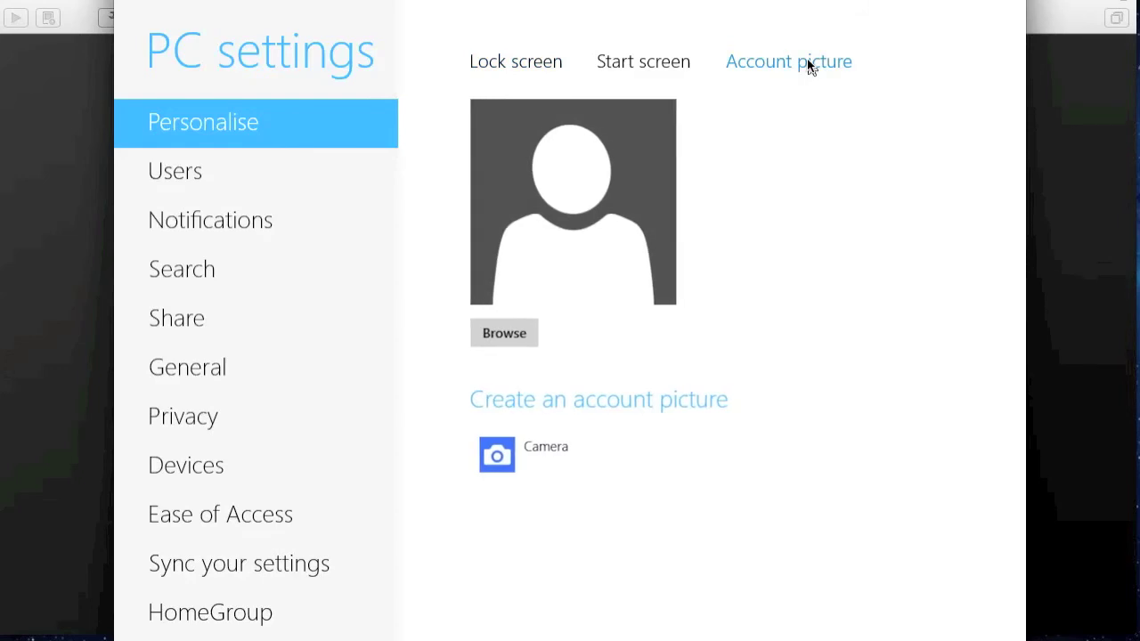
{"action": "left_click", "coordinate": [529, 331]}
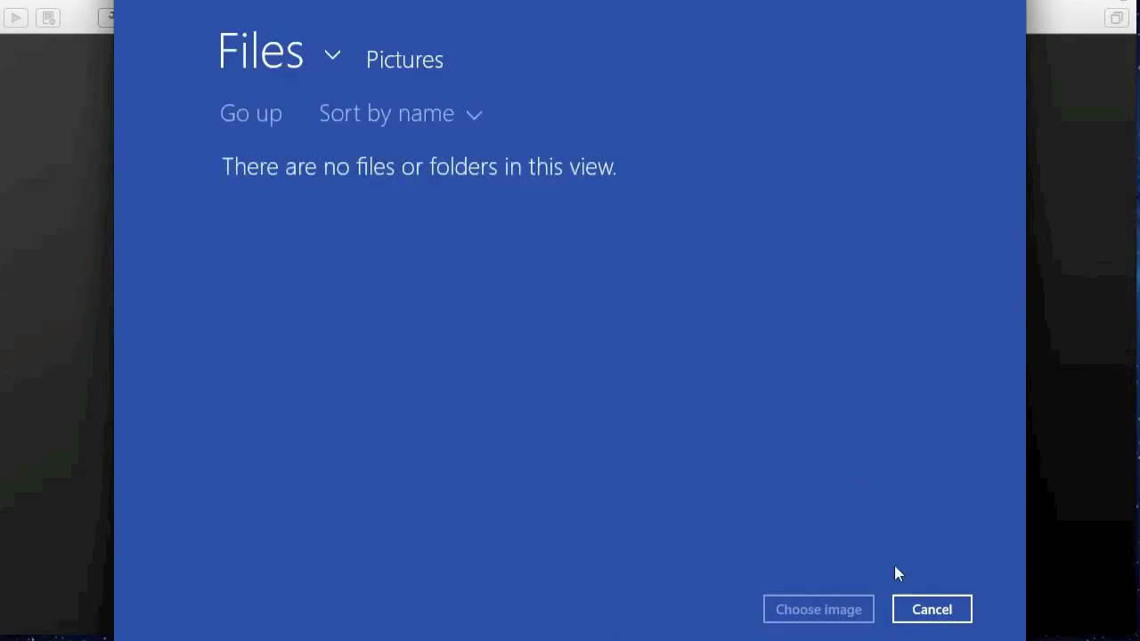
{"action": "left_click", "coordinate": [921, 607]}
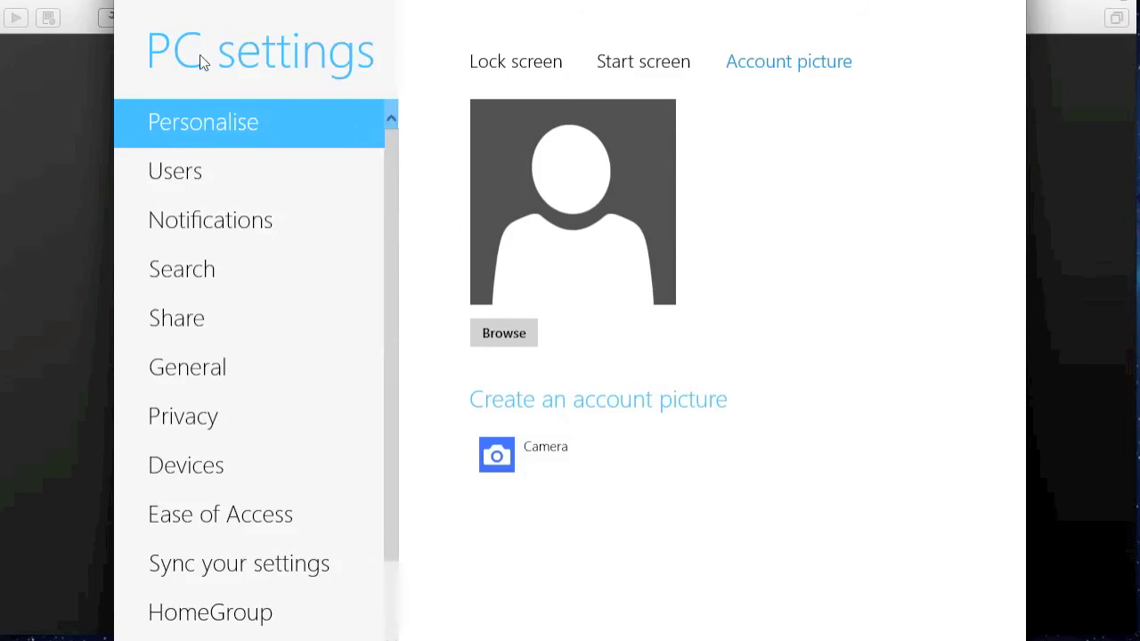
{"action": "left_click", "coordinate": [263, 58]}
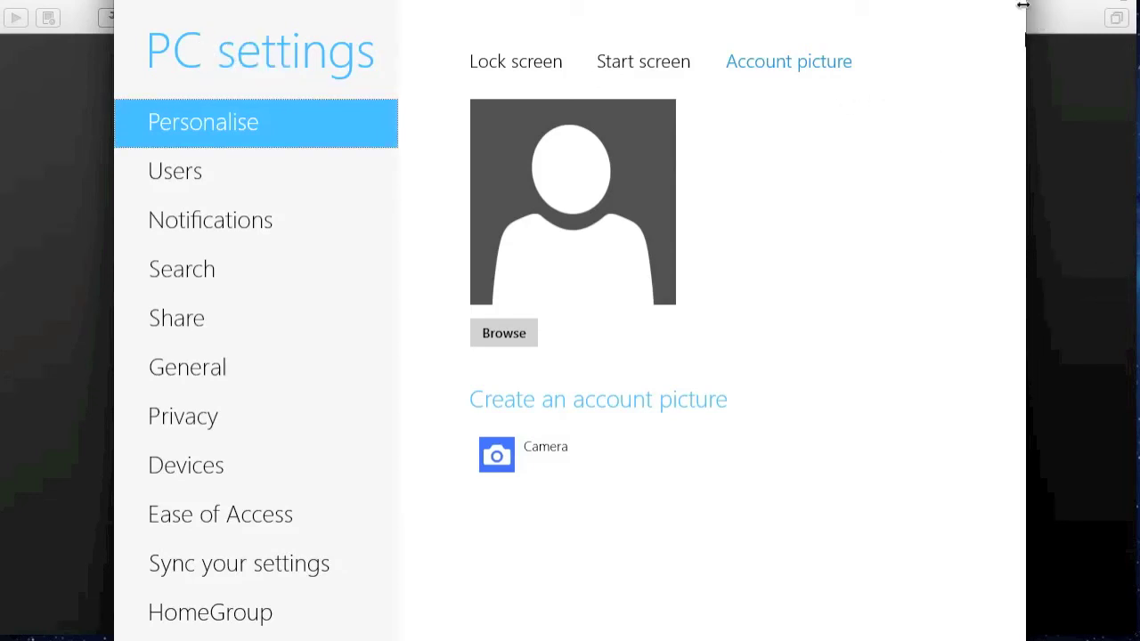
{"action": "left_click_drag", "start_coordinate": [1027, 7], "coordinate": [1094, 26]}
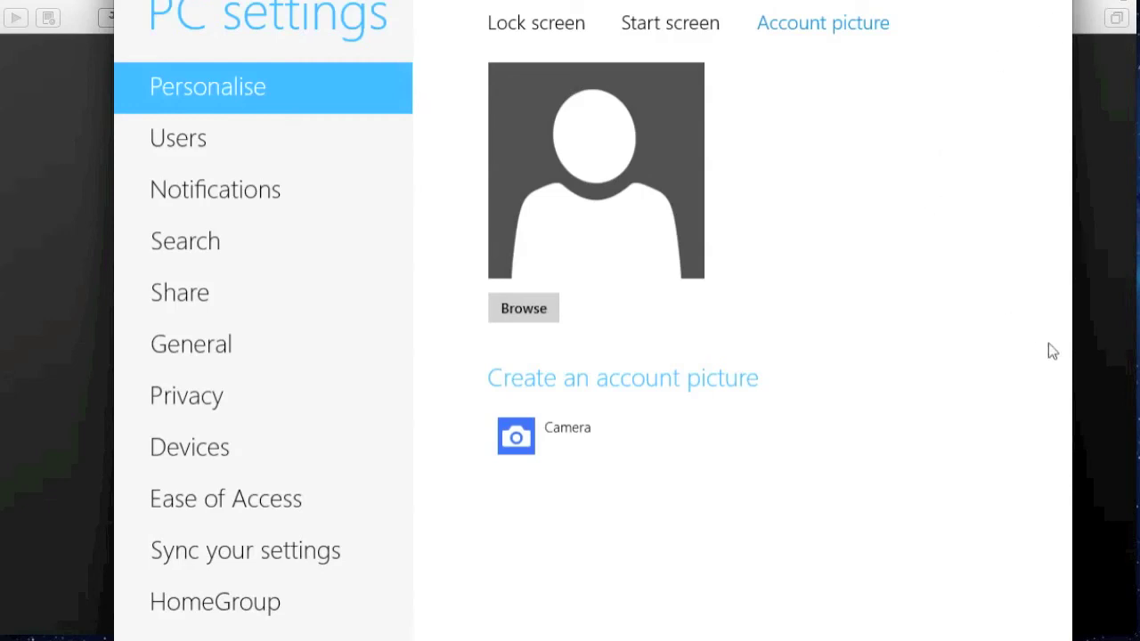
- Go to the Windows 8 Start screen from the charms bar and scroll through its tiles
{"action": "mouse_move", "coordinate": [1136, 634]}
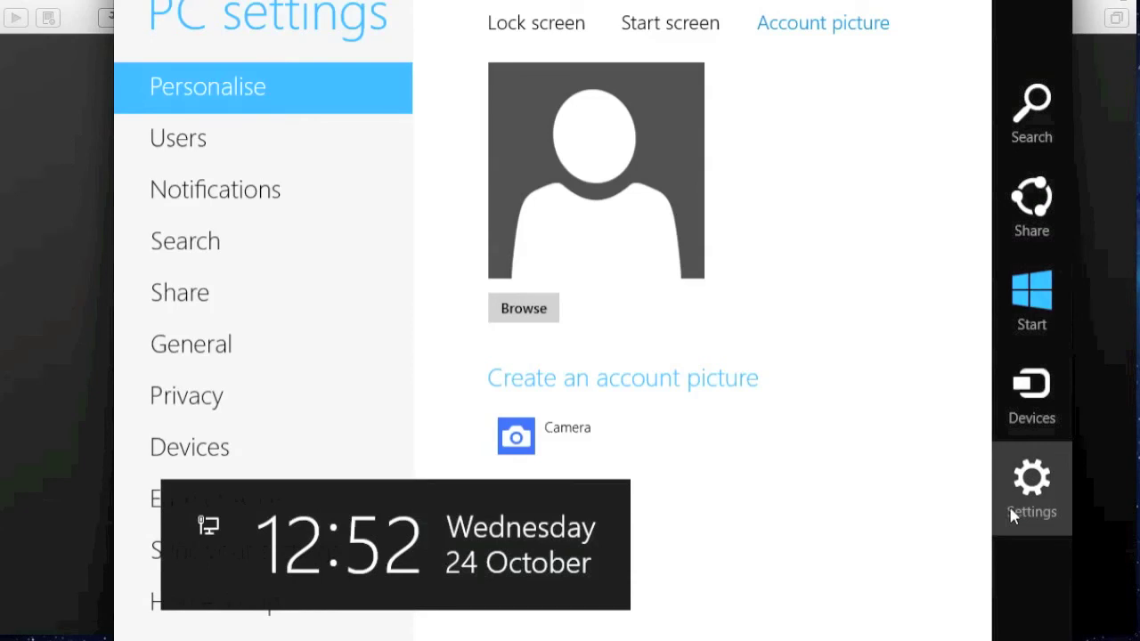
{"action": "left_click", "coordinate": [1028, 316]}
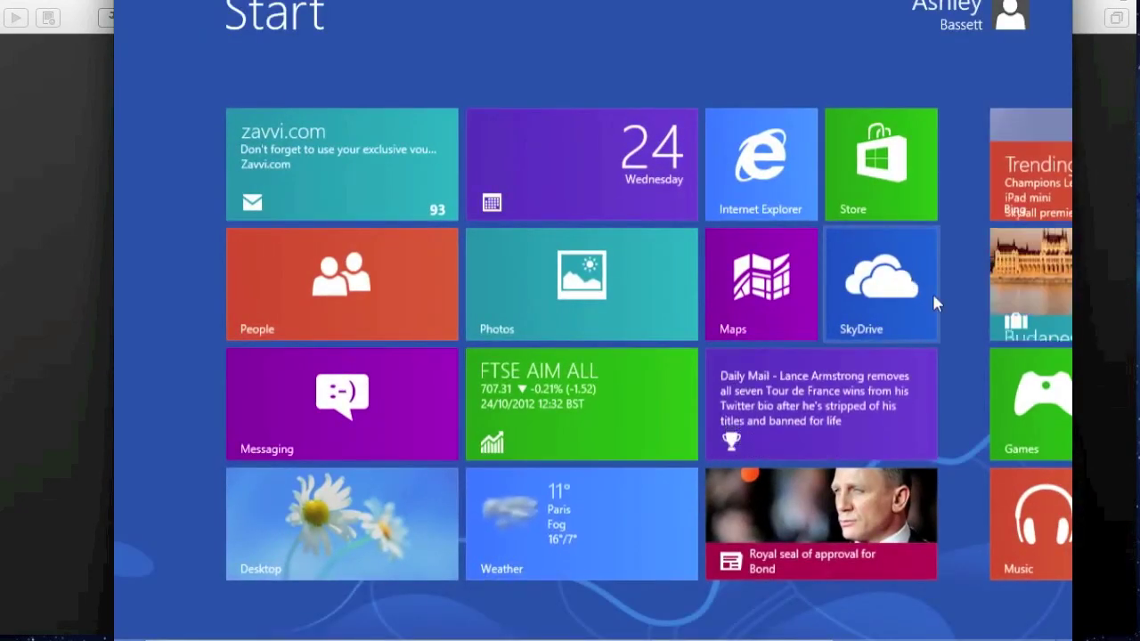
{"action": "scroll", "coordinate": [899, 413], "scroll_direction": "down", "scroll_amount": 3}
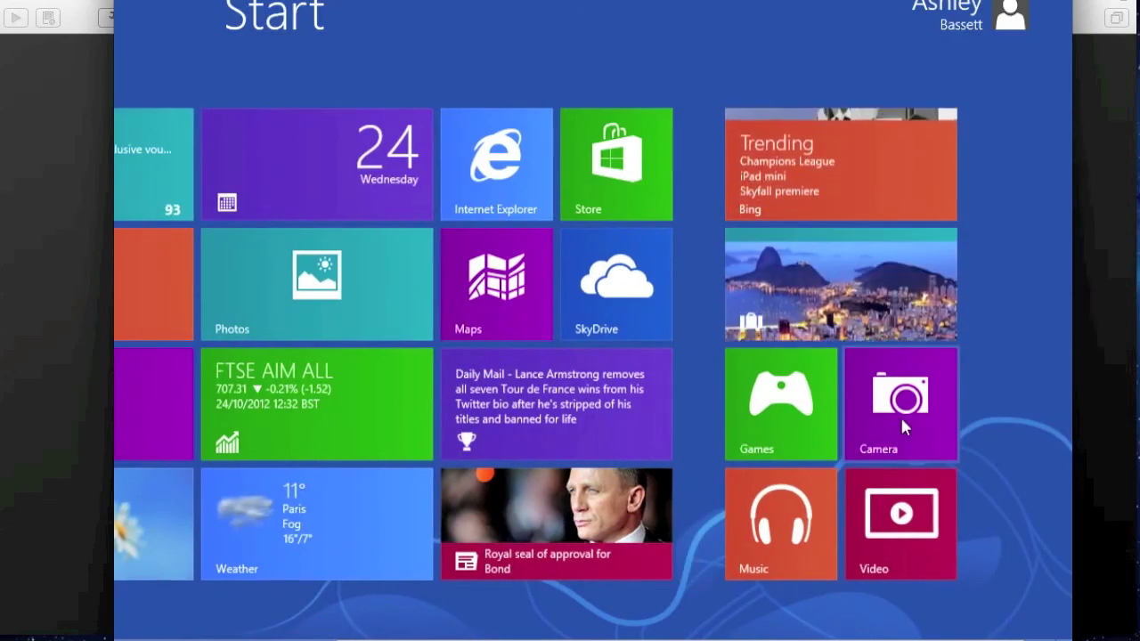
{"action": "scroll", "coordinate": [833, 420], "scroll_direction": "up", "scroll_amount": 3}
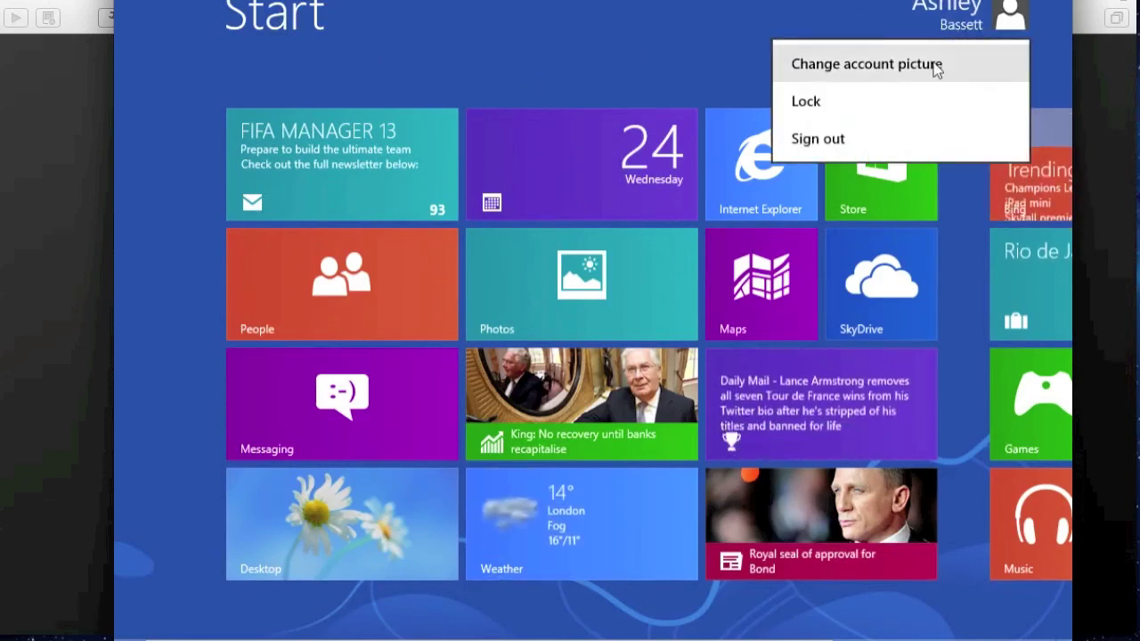
- Sign out of the Windows account and shut the guest down from the sign-in screen
{"action": "left_click", "coordinate": [897, 130]}
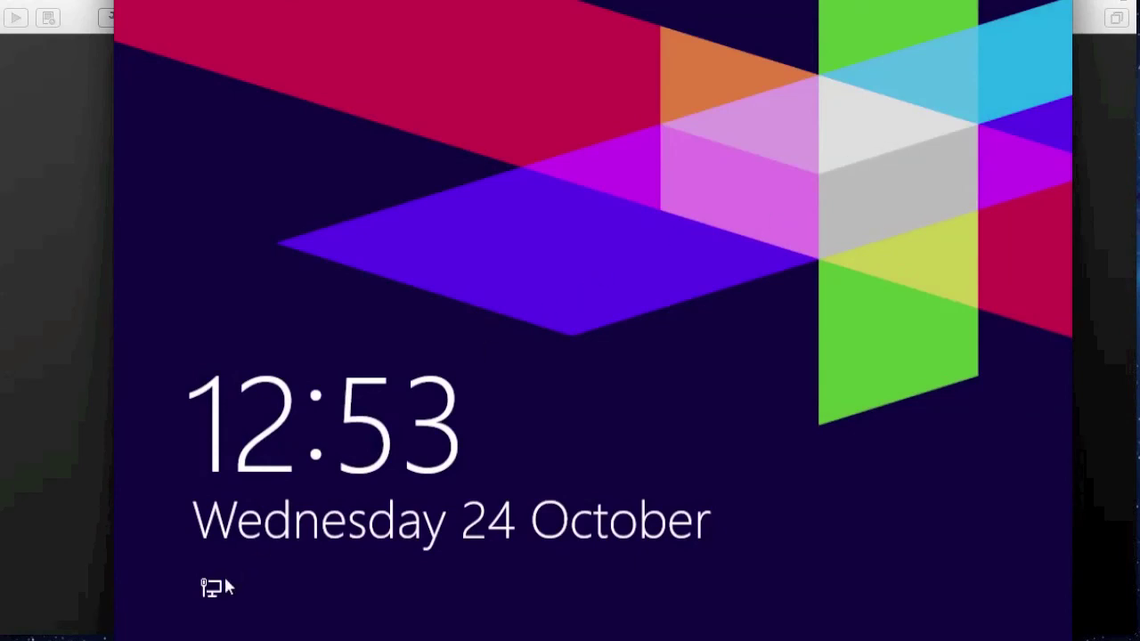
{"action": "left_click", "coordinate": [191, 593]}
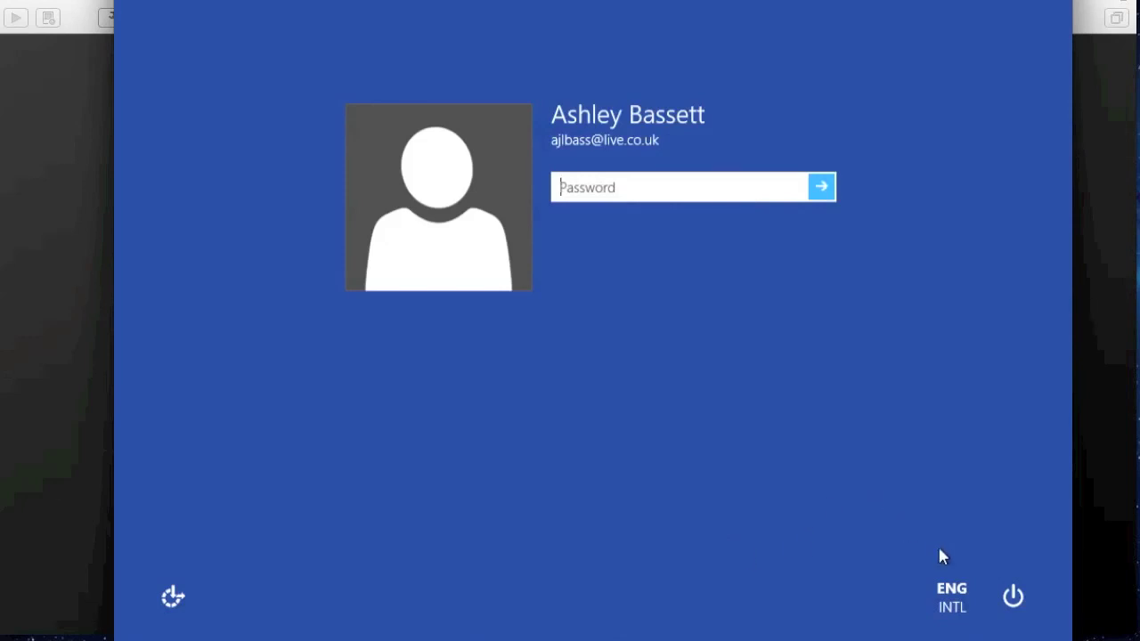
{"action": "left_click", "coordinate": [1012, 595]}
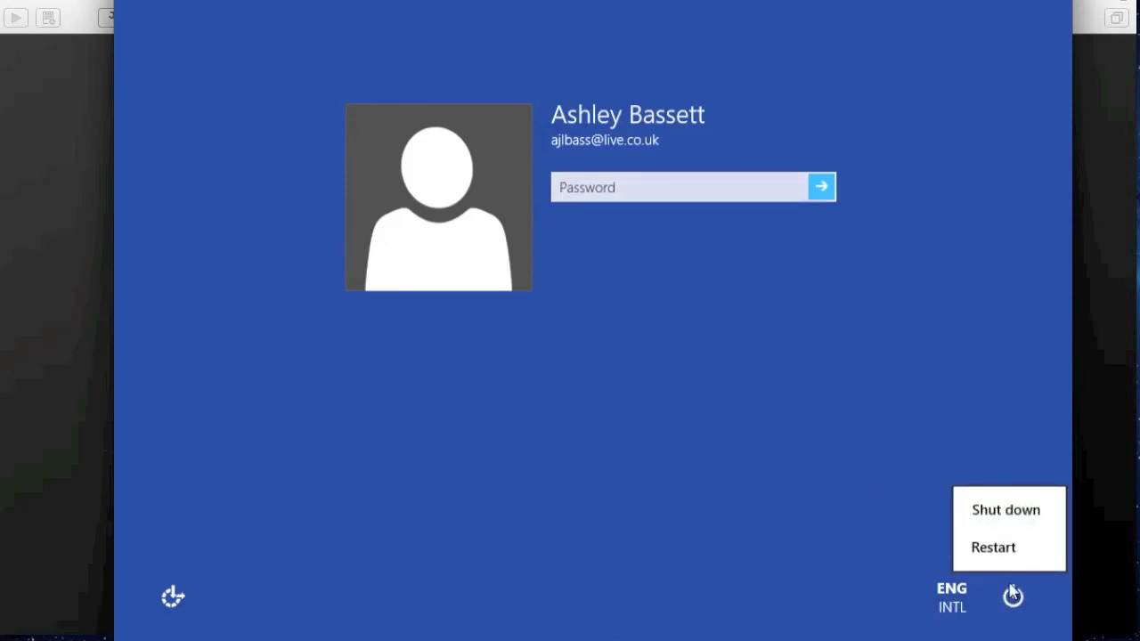
{"action": "left_click", "coordinate": [986, 524]}
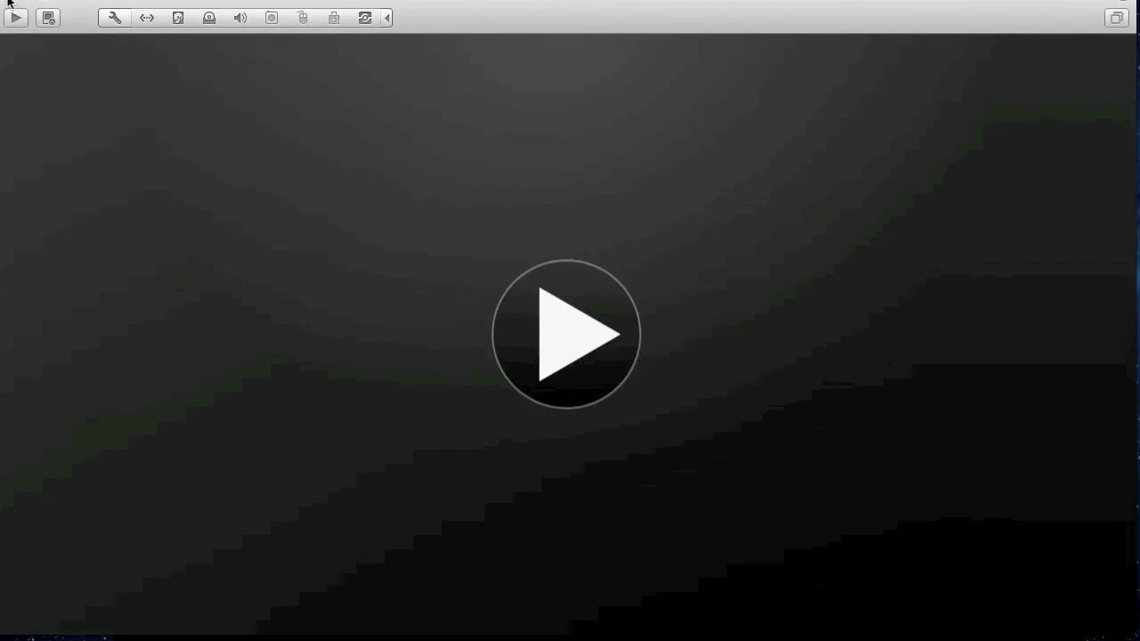
- Raise the virtual machine's memory to 3196 MB in Processors & Memory and power it on
{"action": "left_click", "coordinate": [13, 12]}
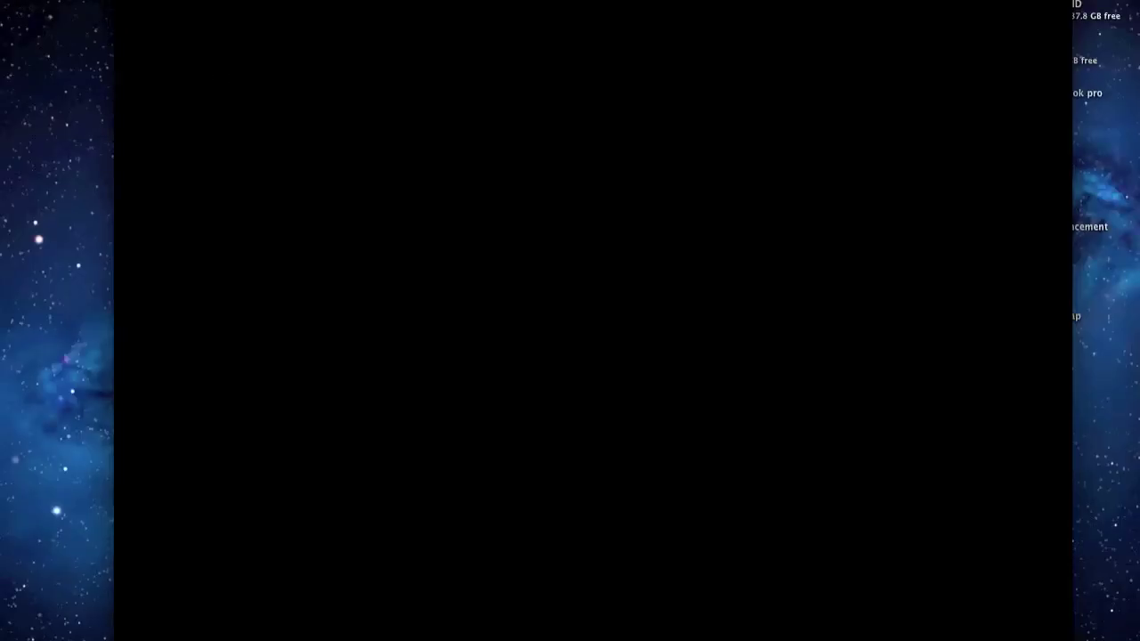
{"action": "left_click", "coordinate": [173, 0]}
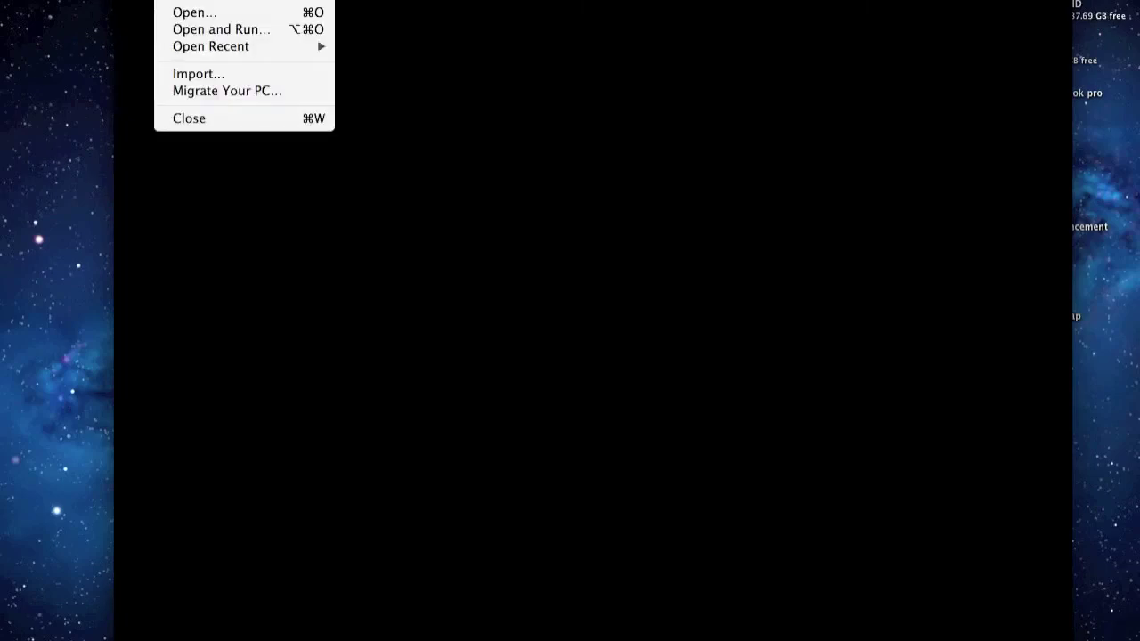
{"action": "mouse_move", "coordinate": [303, 0]}
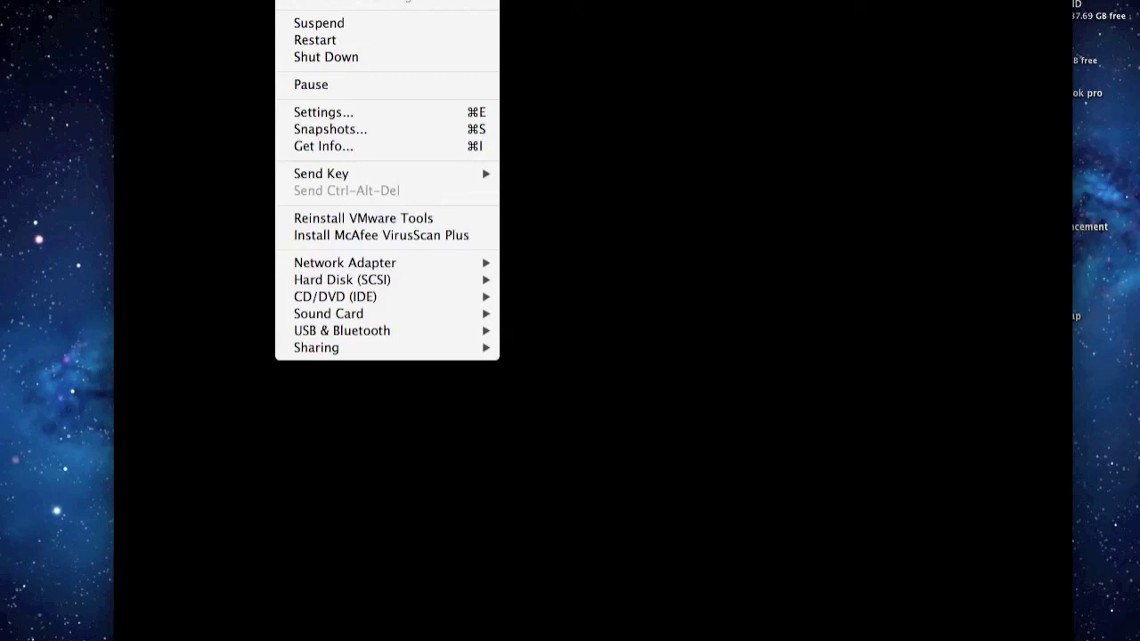
{"action": "left_click", "coordinate": [357, 120]}
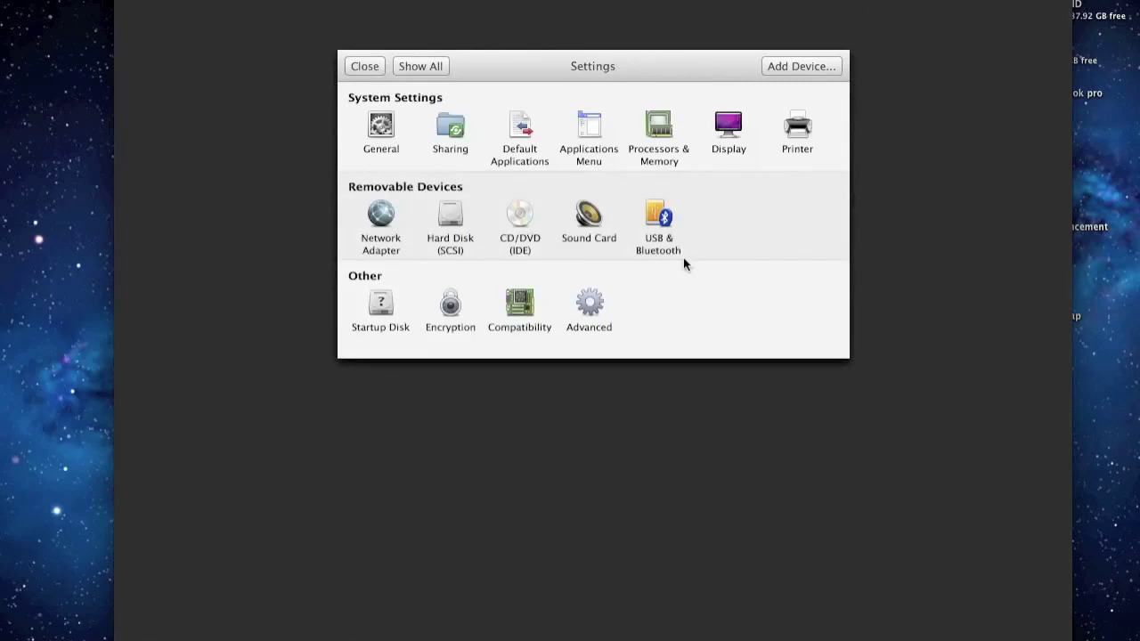
{"action": "left_click", "coordinate": [661, 122]}
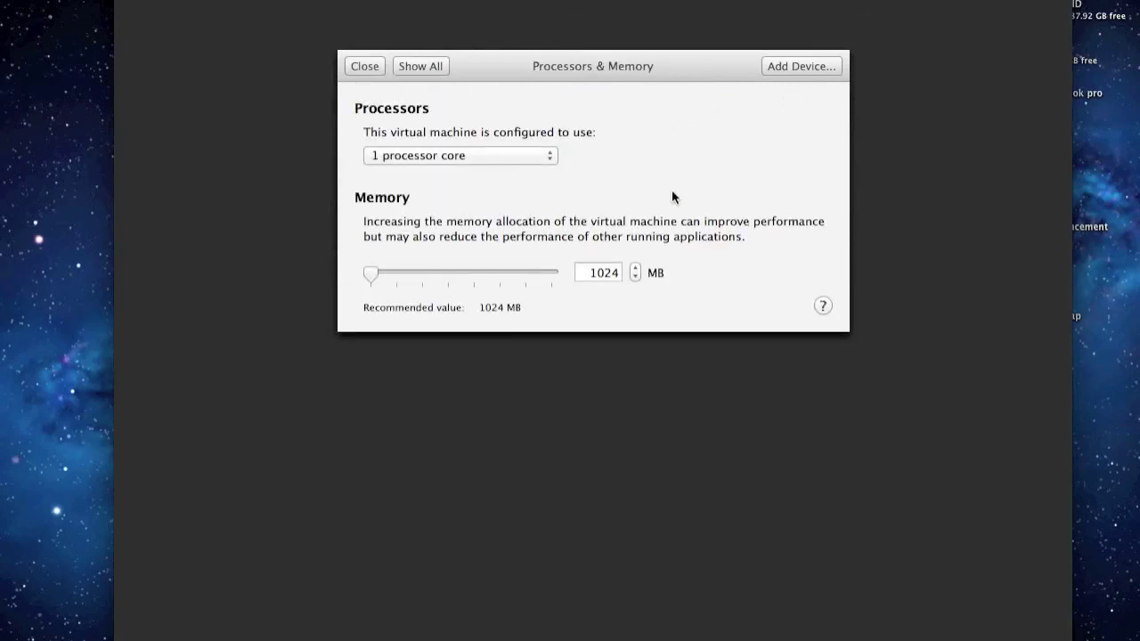
{"action": "left_click", "coordinate": [425, 270]}
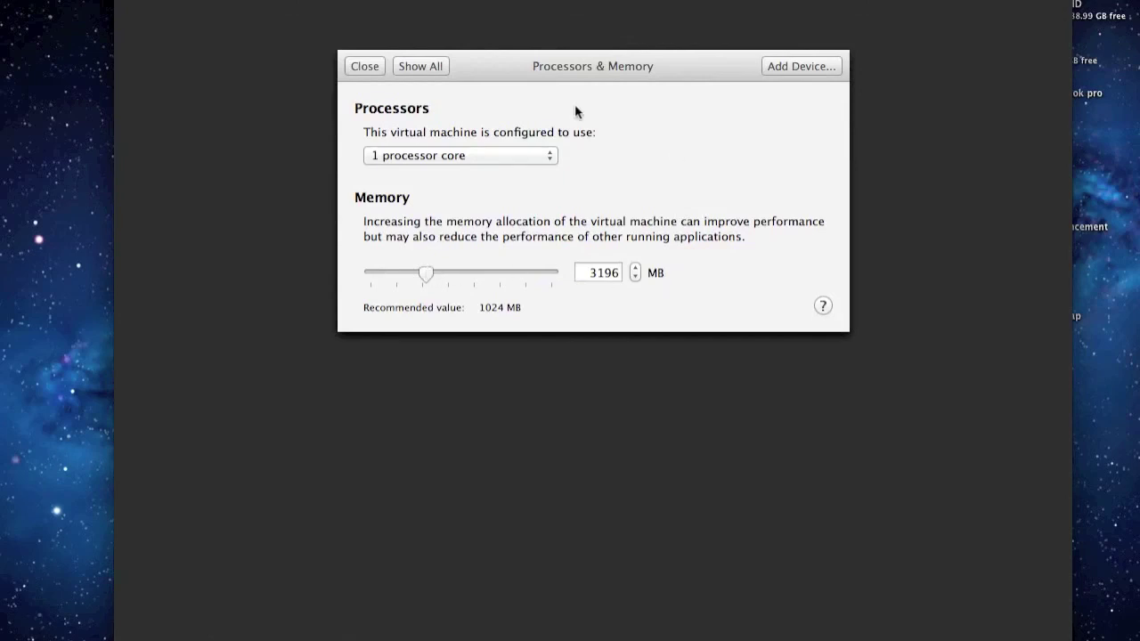
{"action": "left_click", "coordinate": [368, 67]}
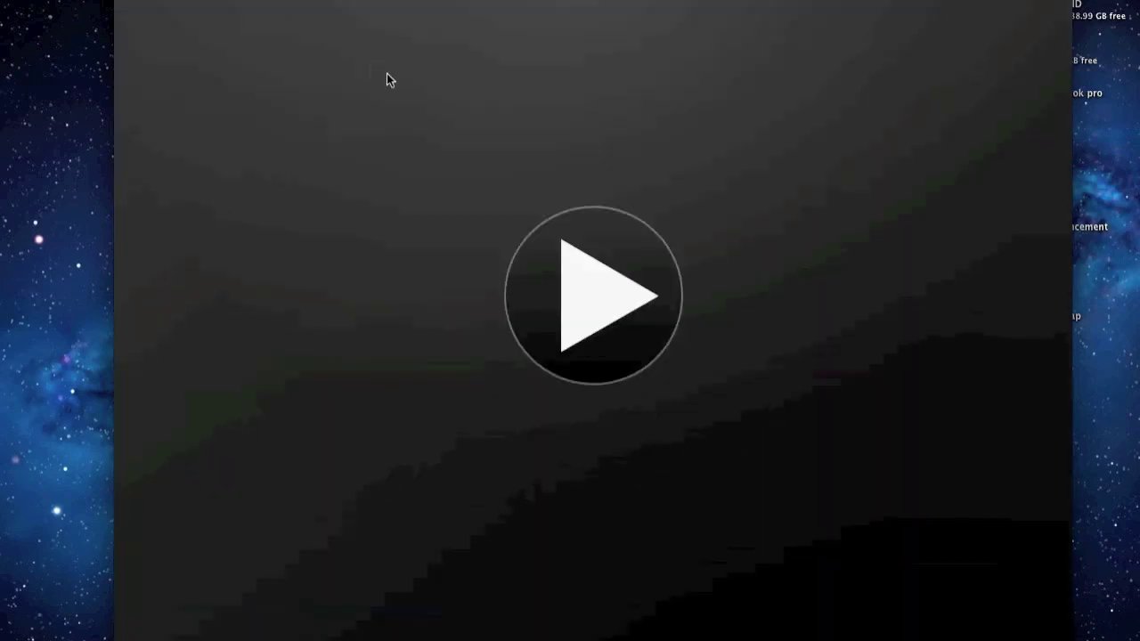
{"action": "left_click", "coordinate": [579, 282]}
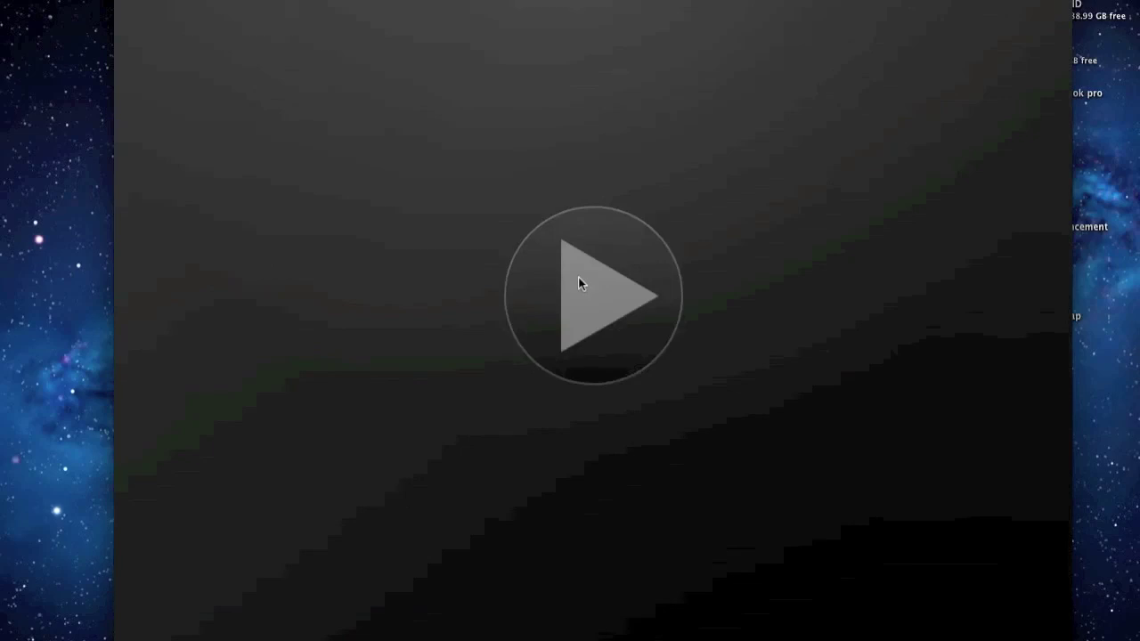